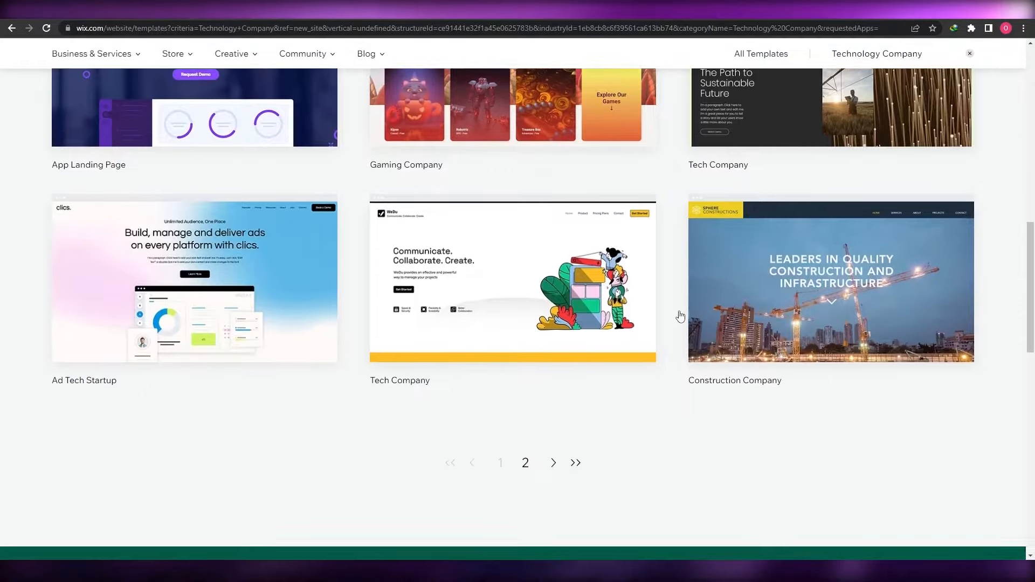
Step: Switch from the Technology Company results to all website templates and browse the first page of designs
scroll(680, 316, "up", 6)
scroll(681, 317, "up", 6)
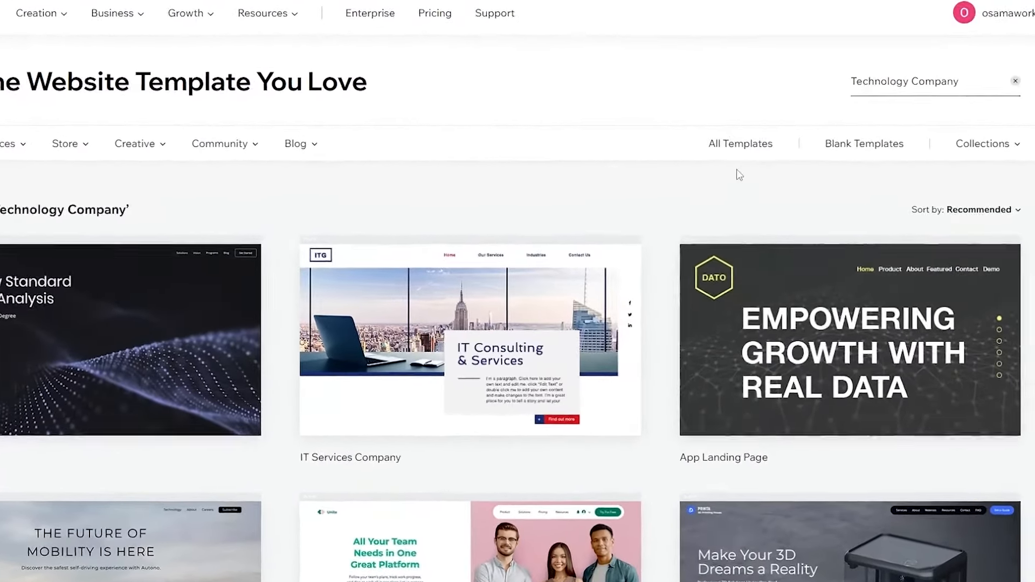
left_click(741, 147)
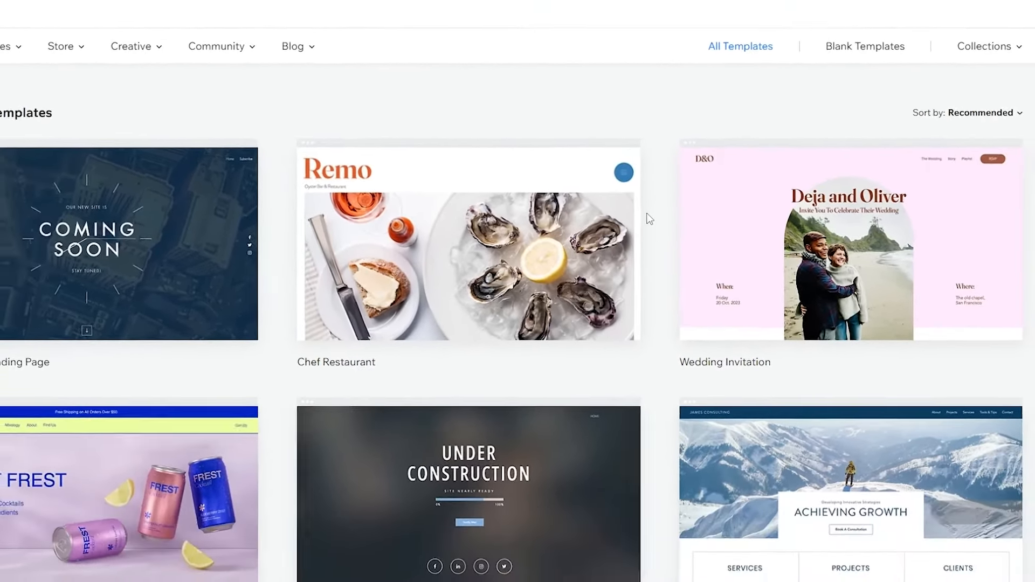
scroll(639, 253, "down", 2)
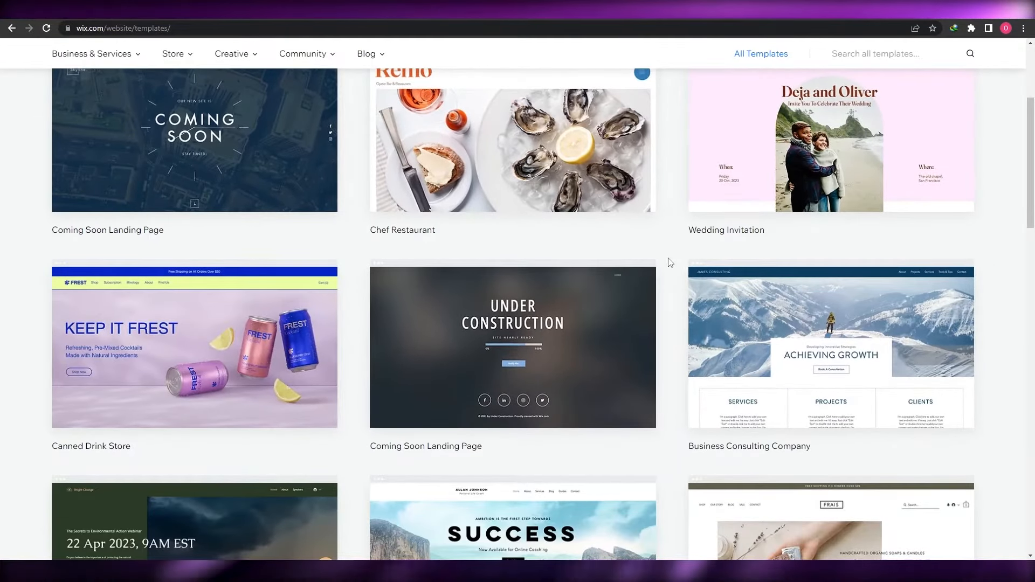
scroll(670, 263, "down", 4)
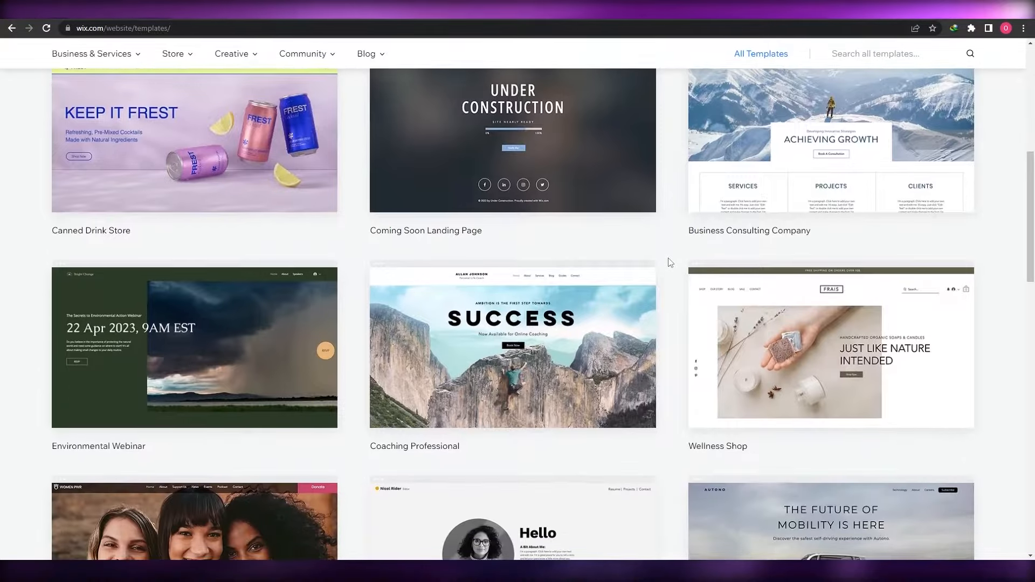
scroll(670, 263, "down", 5)
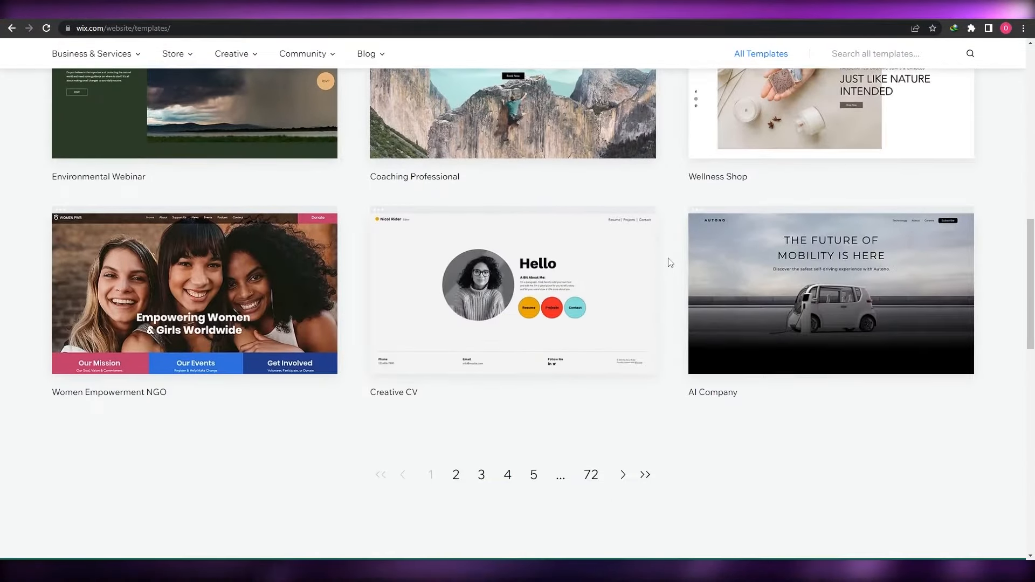
scroll(670, 263, "up", 8)
scroll(670, 263, "up", 3)
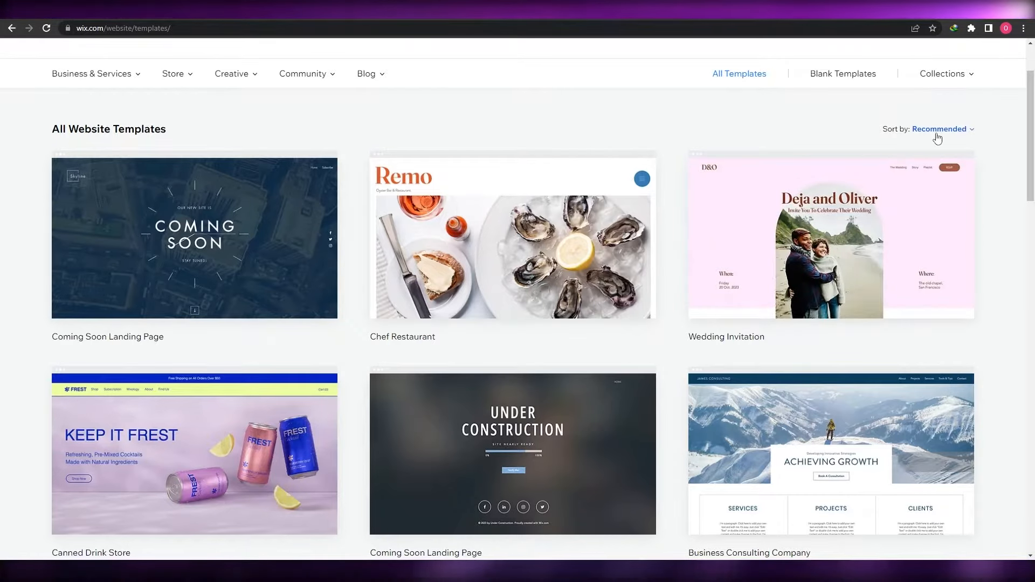
Step: Sort the website templates by newest and browse the first page of designs
left_click(915, 176)
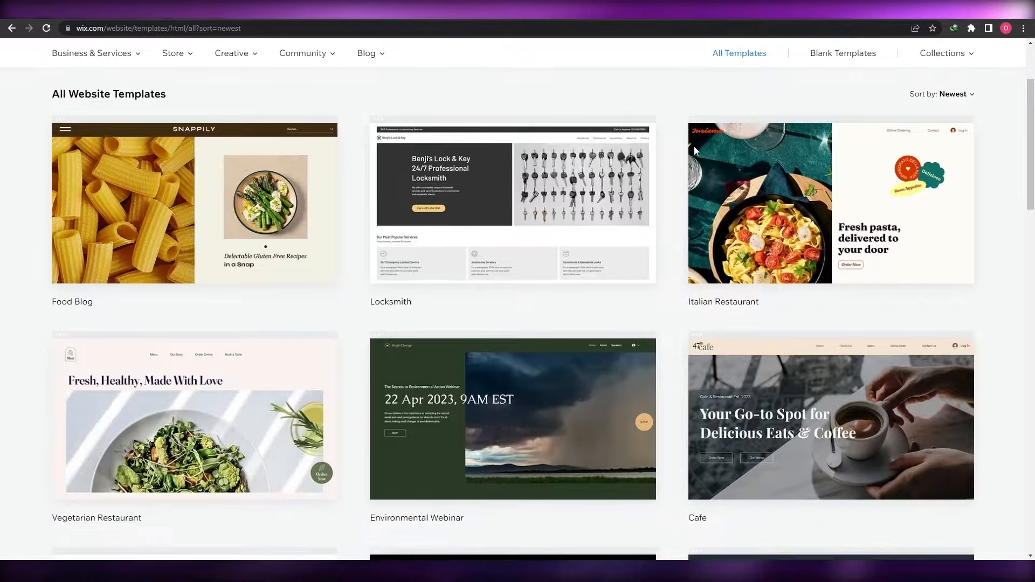
scroll(694, 149, "down", 5)
scroll(681, 195, "down", 6)
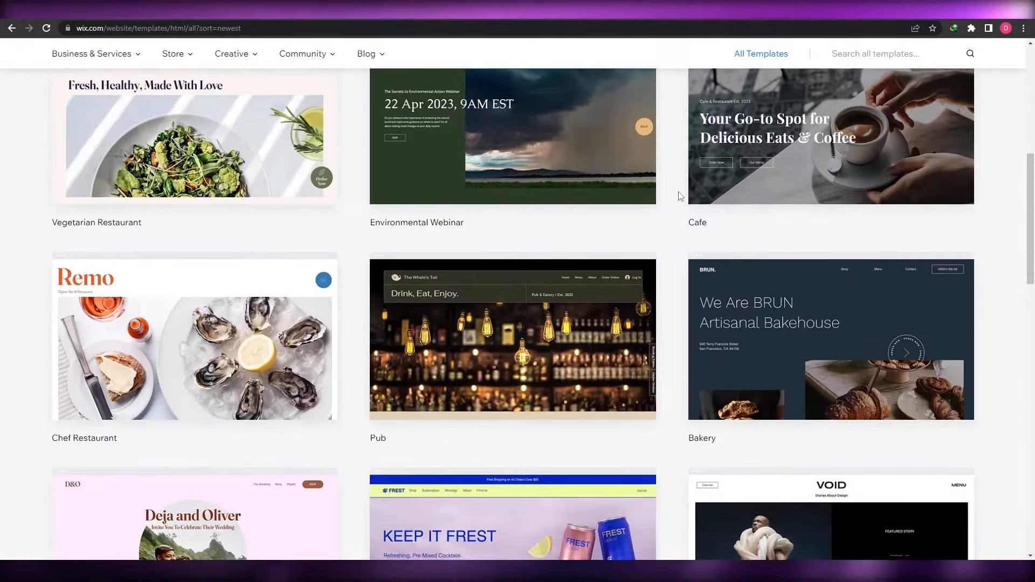
scroll(681, 195, "up", 6)
scroll(680, 195, "down", 5)
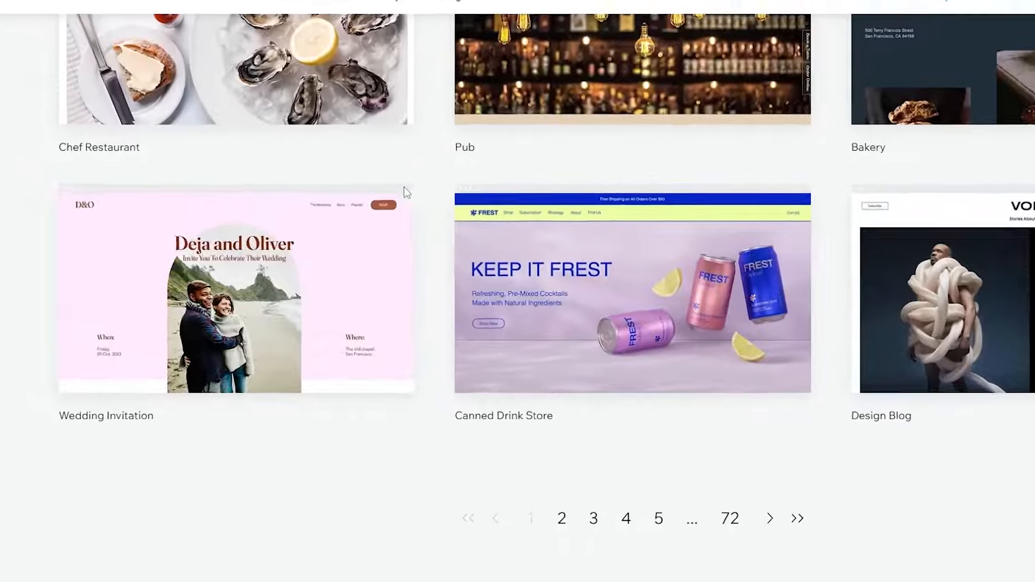
Step: Open the preview of the Wedding Invitation template and dismiss its starting-point prompt
mouse_move(212, 296)
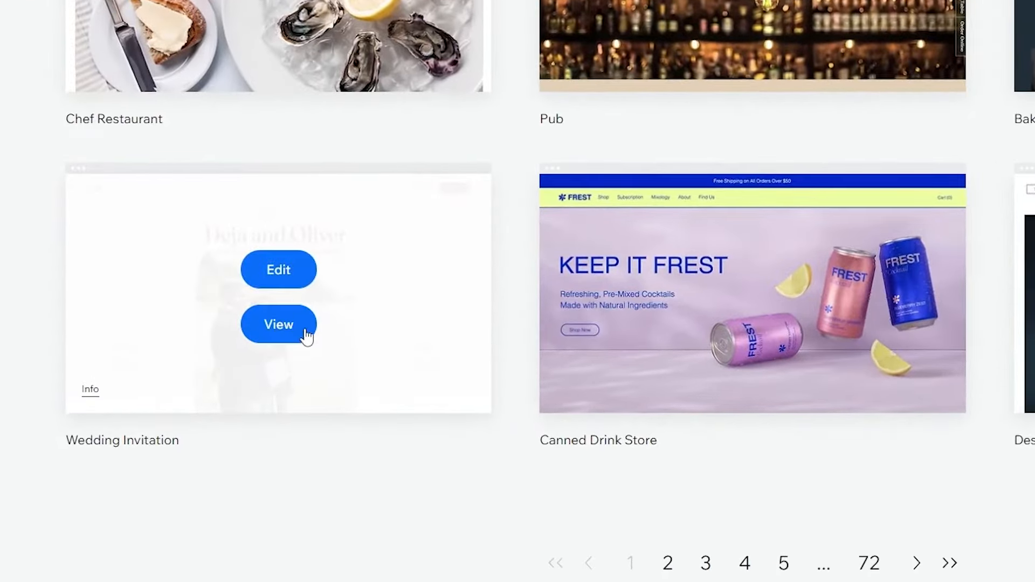
left_click(269, 337)
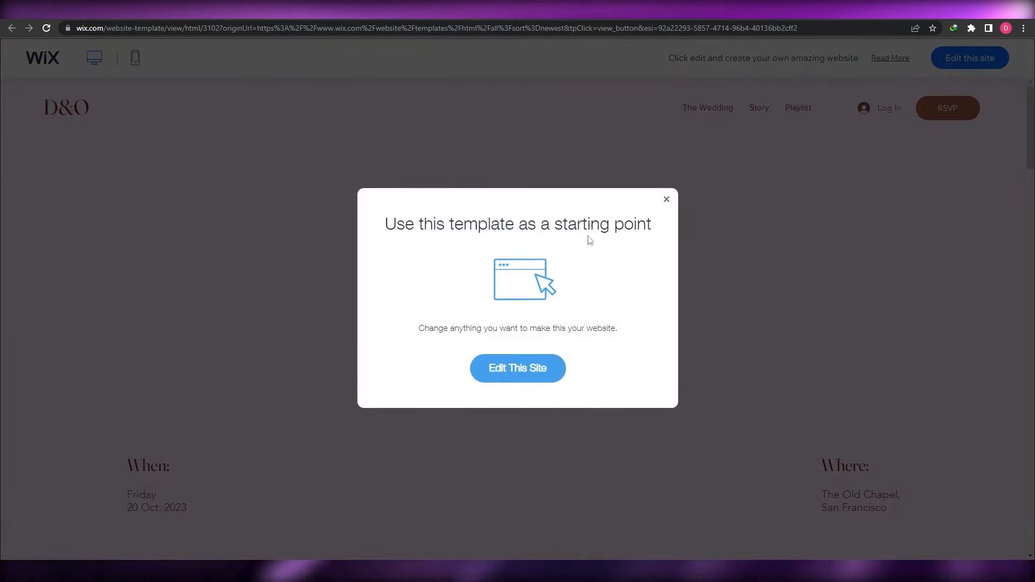
left_click(666, 200)
Step: Examine the wedding template preview from header to footer, including its photo sections, event details and music player
scroll(628, 334, "down", 10)
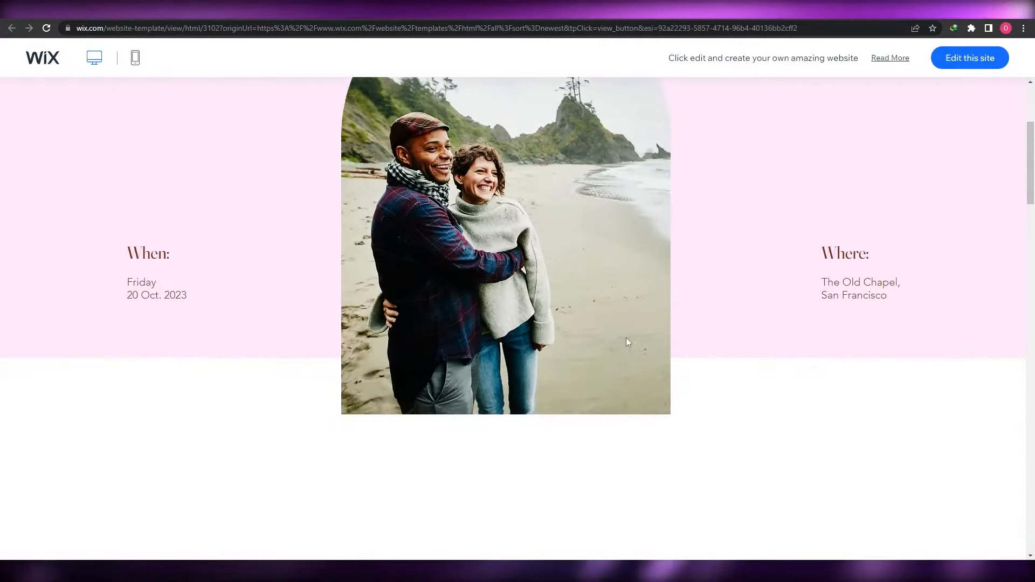
scroll(628, 338, "down", 12)
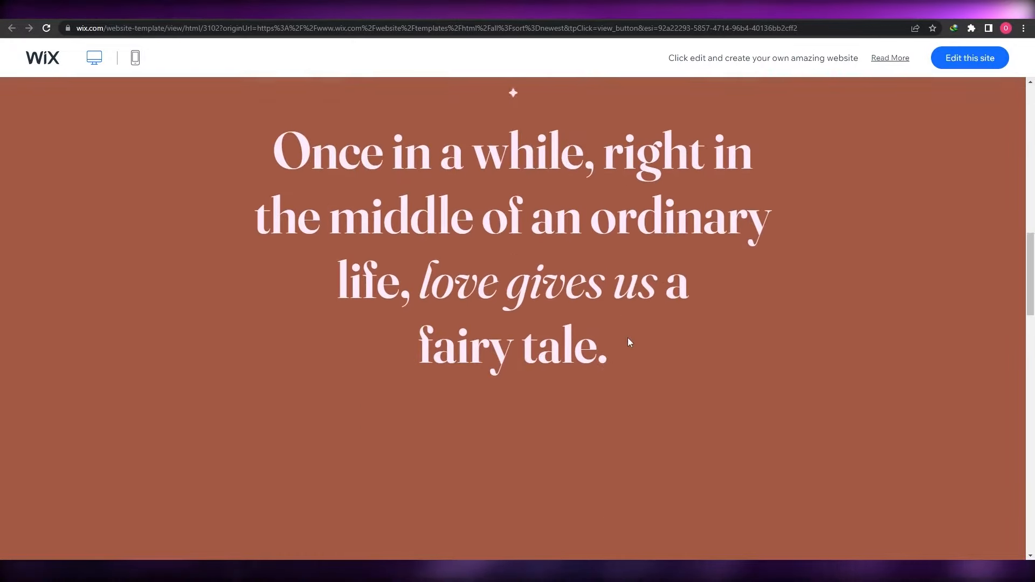
scroll(628, 338, "down", 12)
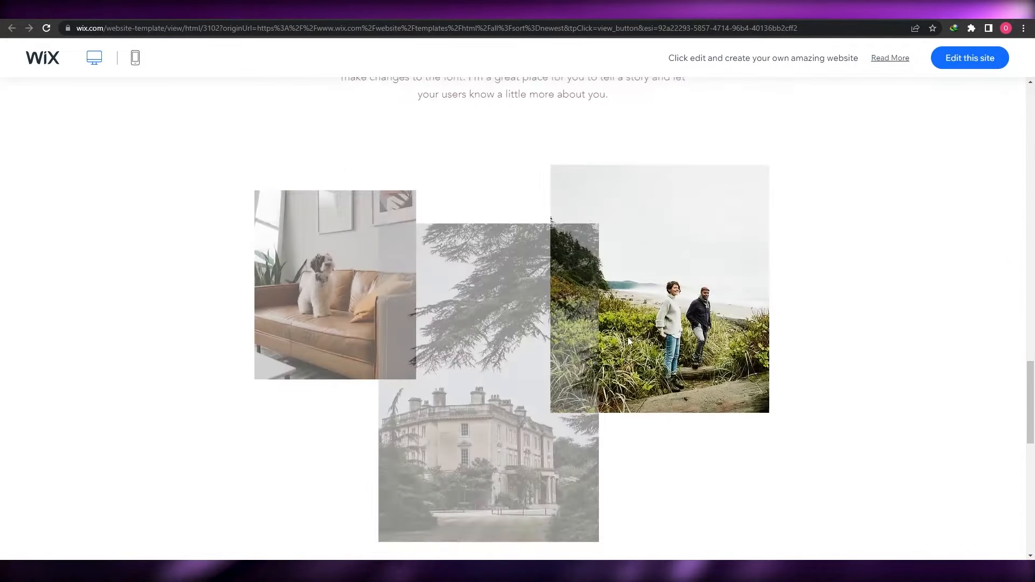
scroll(631, 339, "down", 2)
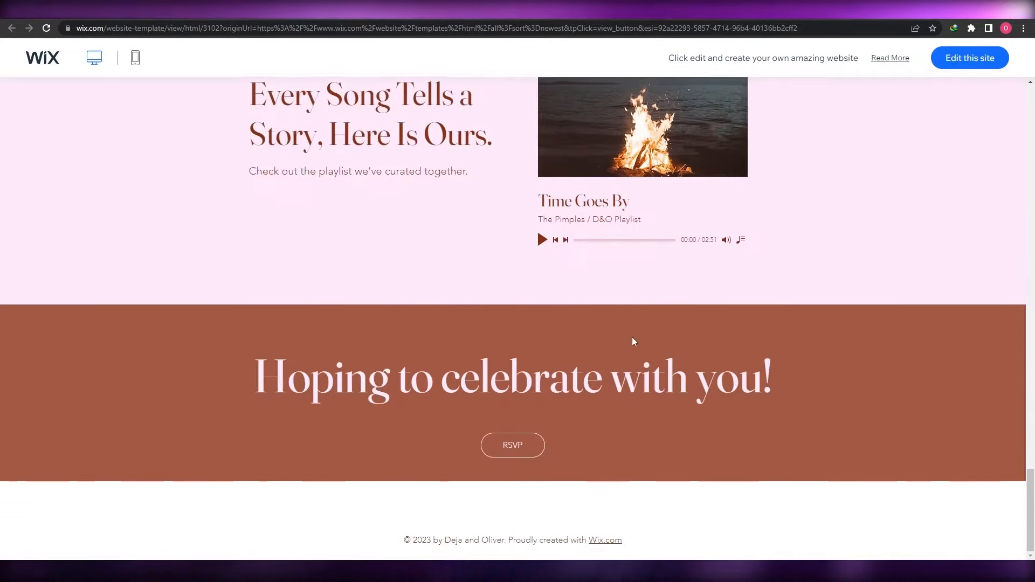
scroll(631, 340, "up", 6)
scroll(629, 339, "down", 4)
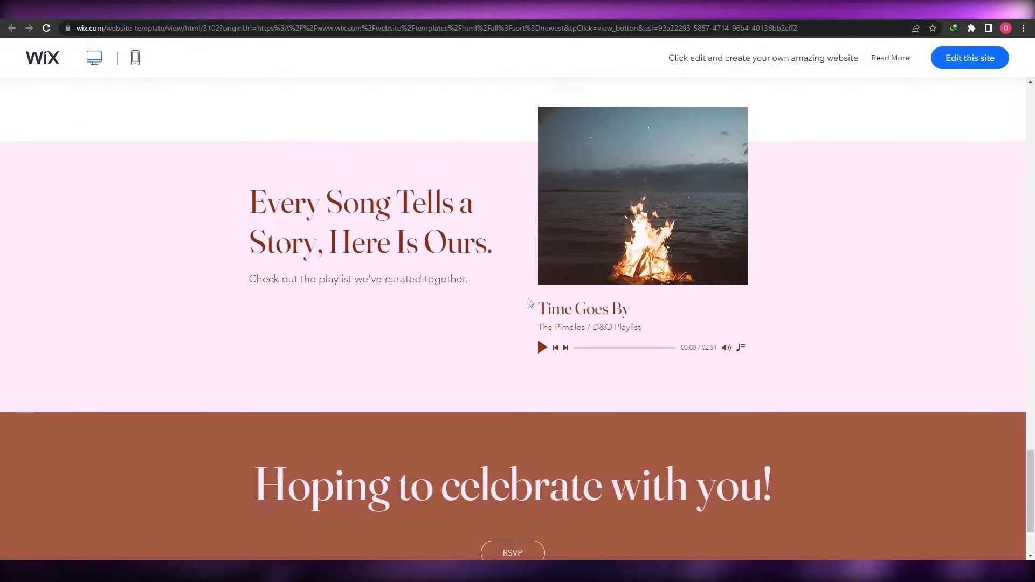
left_click(542, 348)
scroll(485, 361, "up", 7)
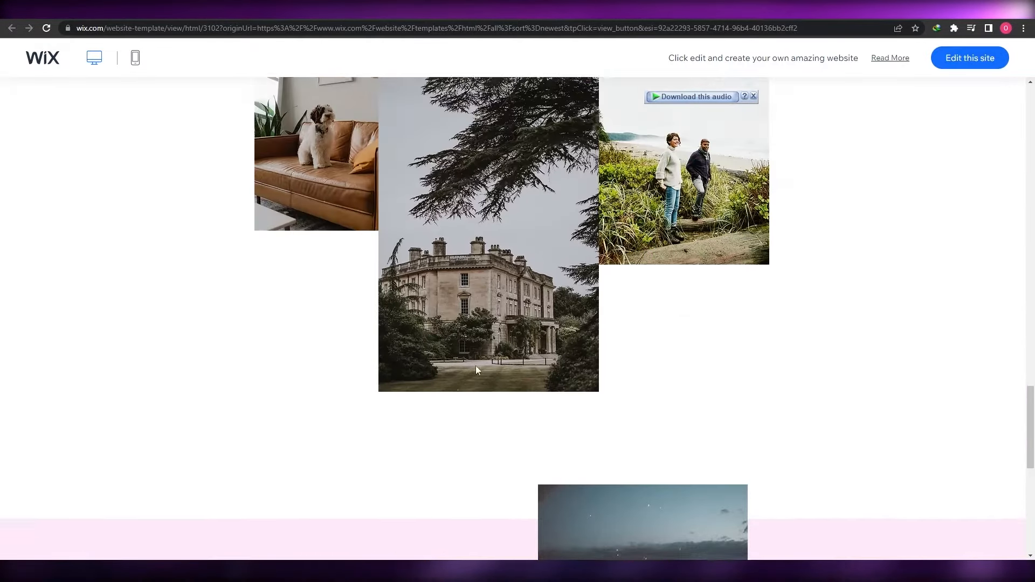
scroll(476, 370, "up", 20)
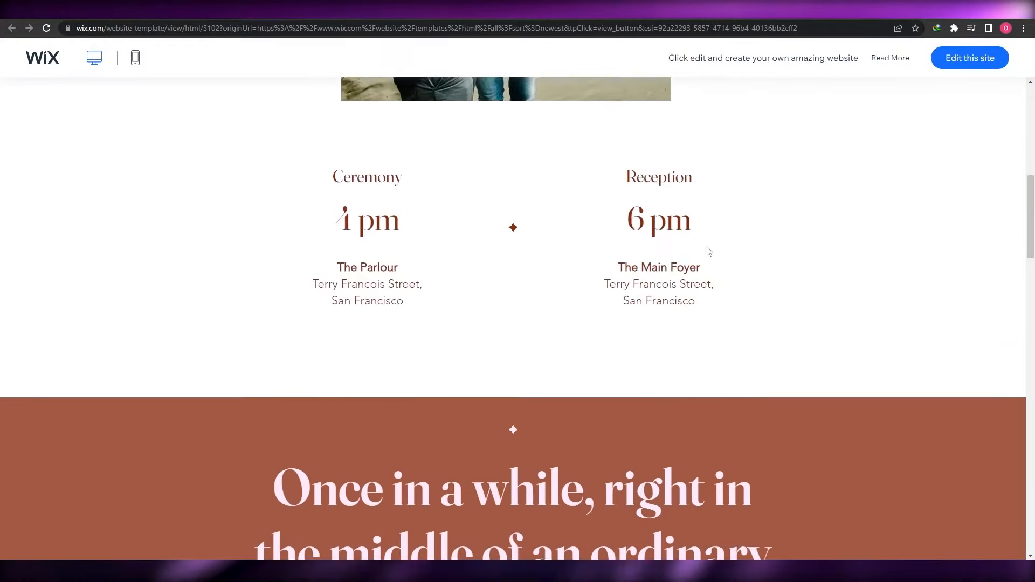
scroll(709, 252, "up", 7)
scroll(709, 251, "up", 3)
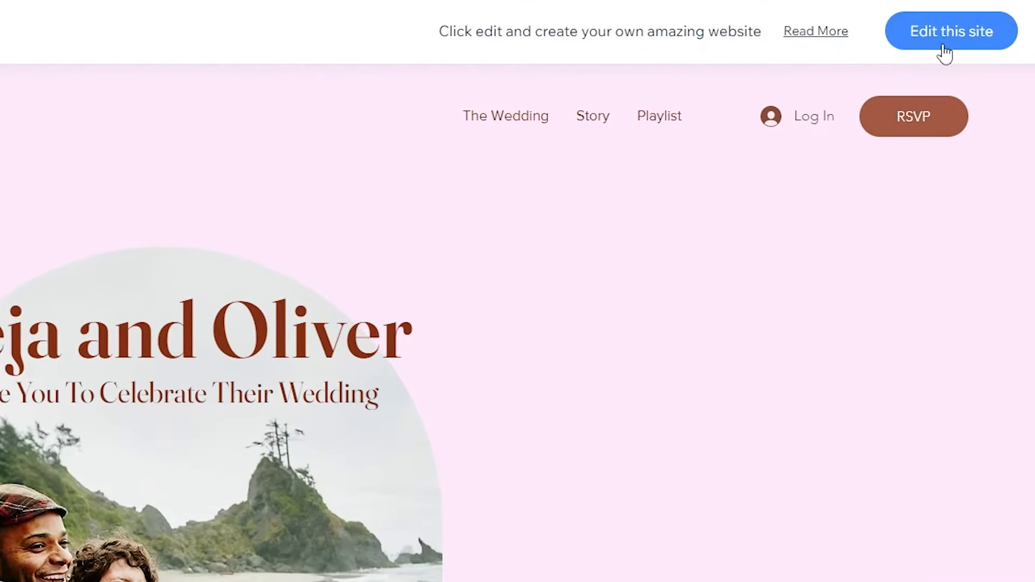
Step: Open the Wedding Invitation template for editing, dismiss the tool introduction and look over the home page sections
left_click(944, 48)
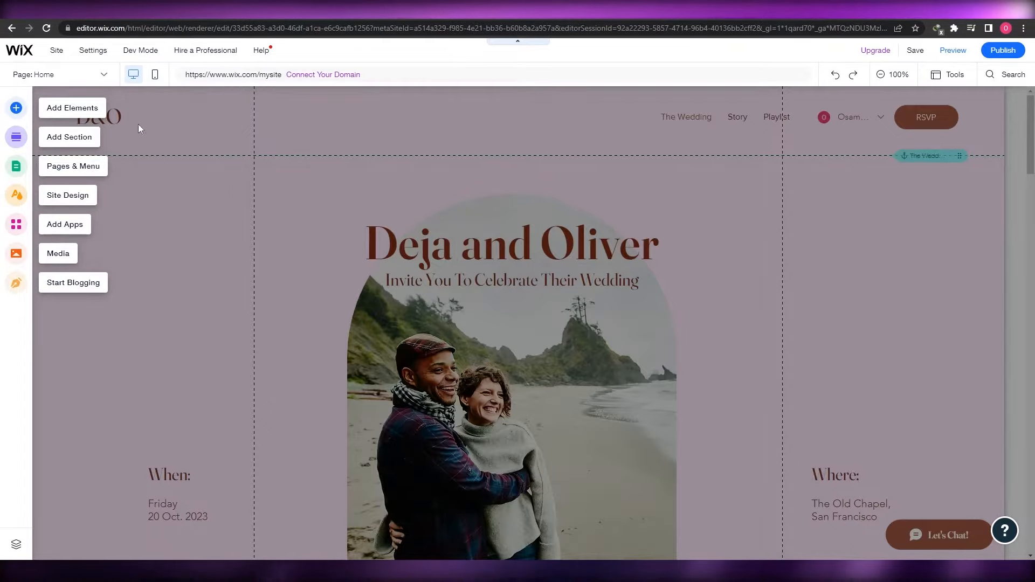
left_click(172, 166)
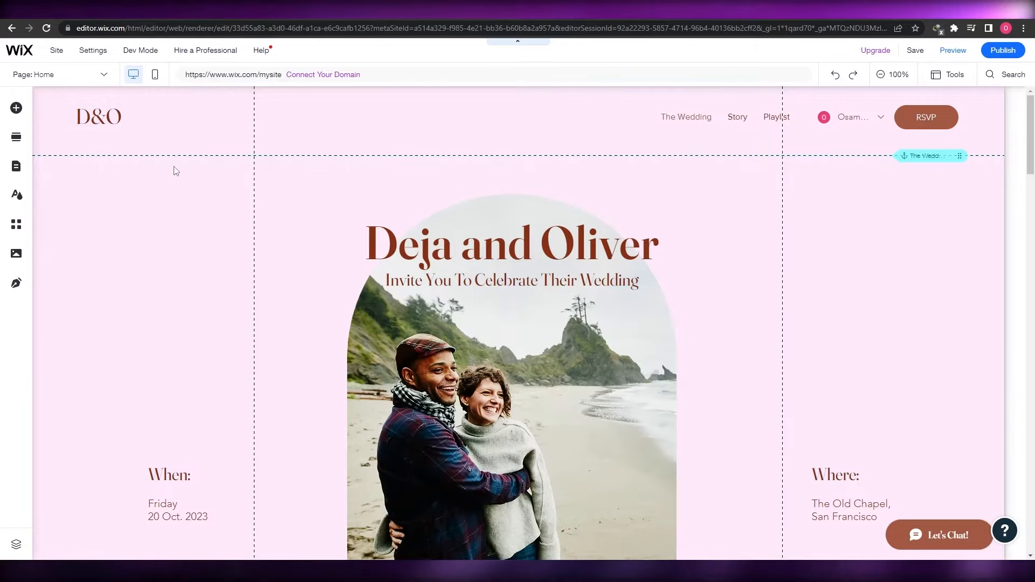
scroll(653, 335, "down", 12)
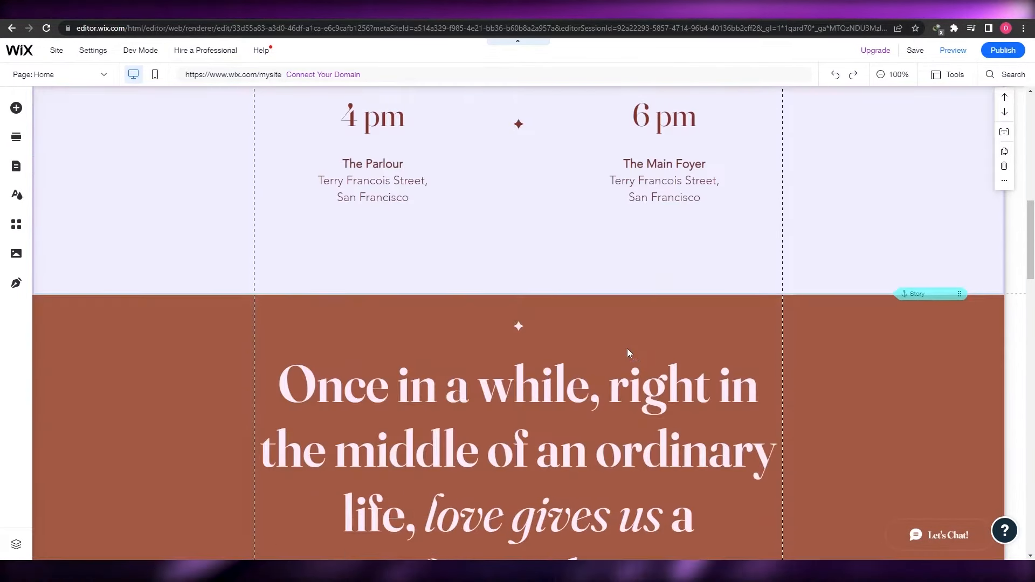
scroll(626, 348, "up", 5)
scroll(626, 349, "up", 6)
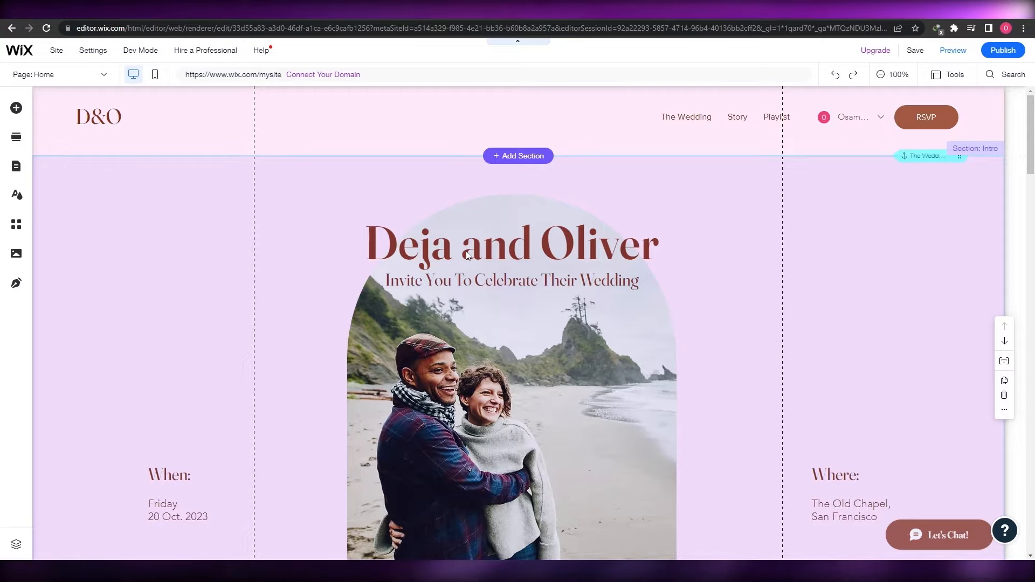
scroll(466, 252, "down", 3)
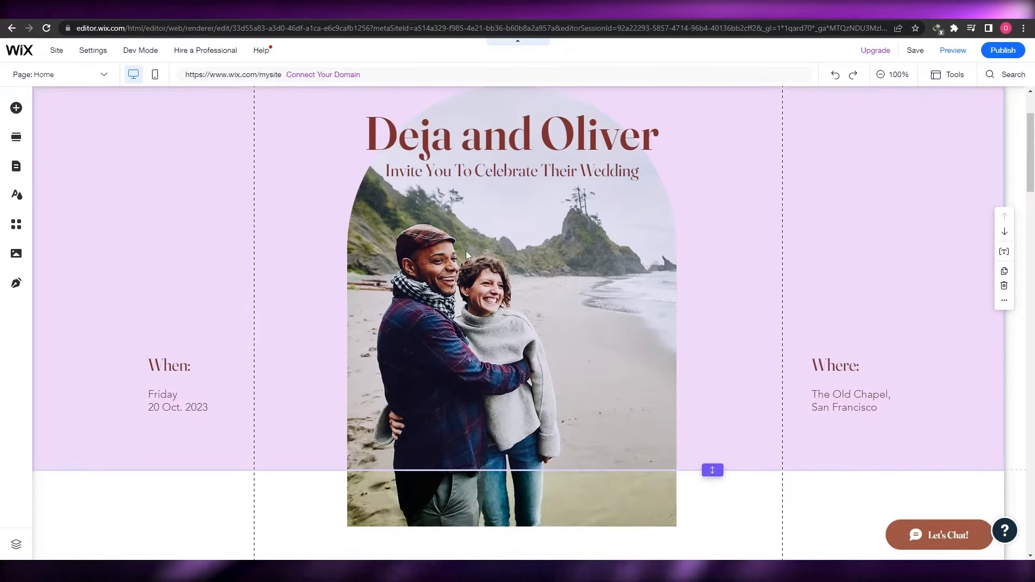
scroll(464, 250, "up", 3)
Step: Select the couple's photo in the Intro section and view its available animations without choosing one
left_click(322, 239)
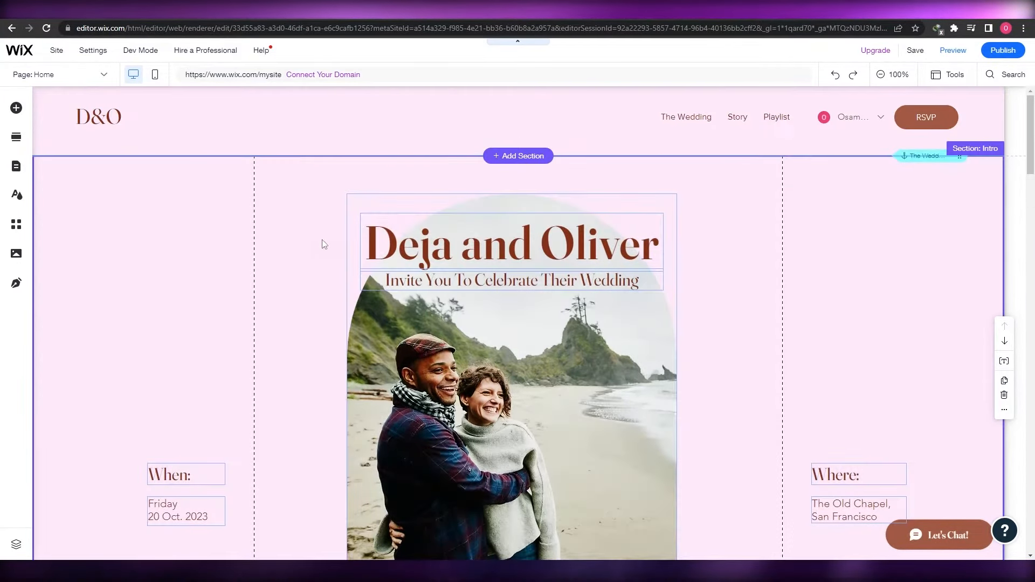
left_click(497, 404)
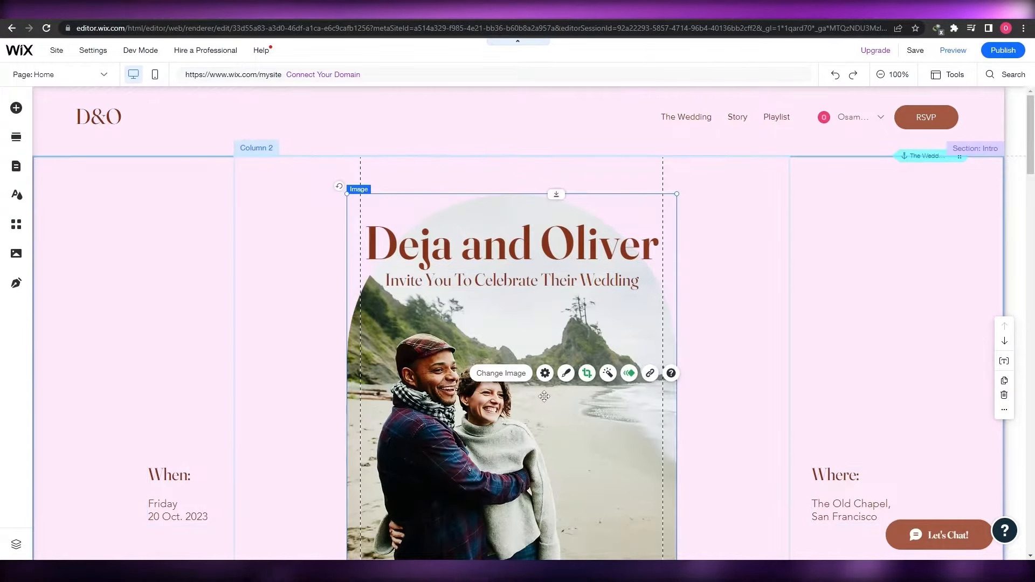
scroll(552, 396, "down", 2)
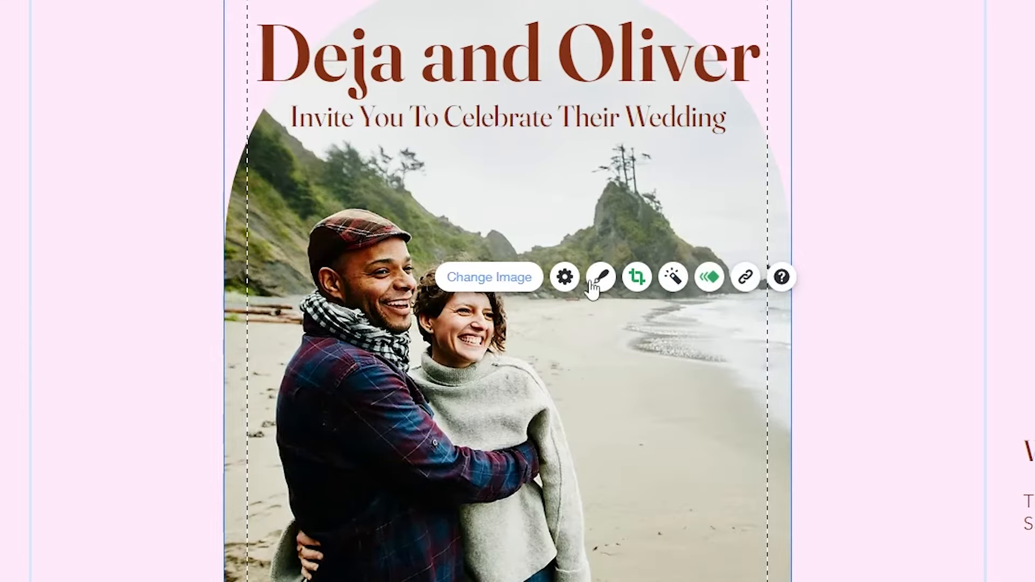
left_click(719, 280)
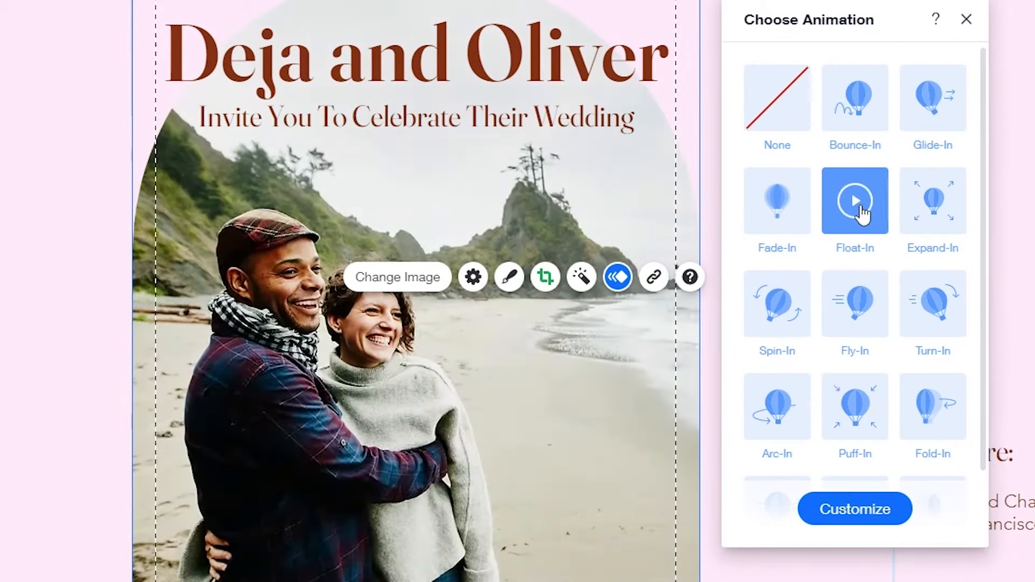
left_click(966, 19)
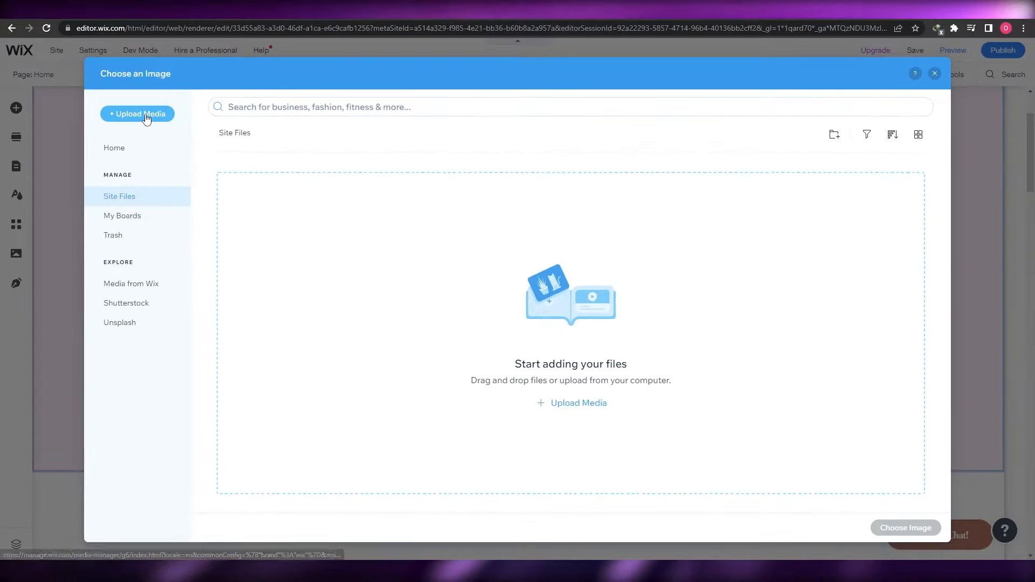
Step: Check the upload sources for a replacement photo, and search Media from Wix for "couples" images
left_click(145, 114)
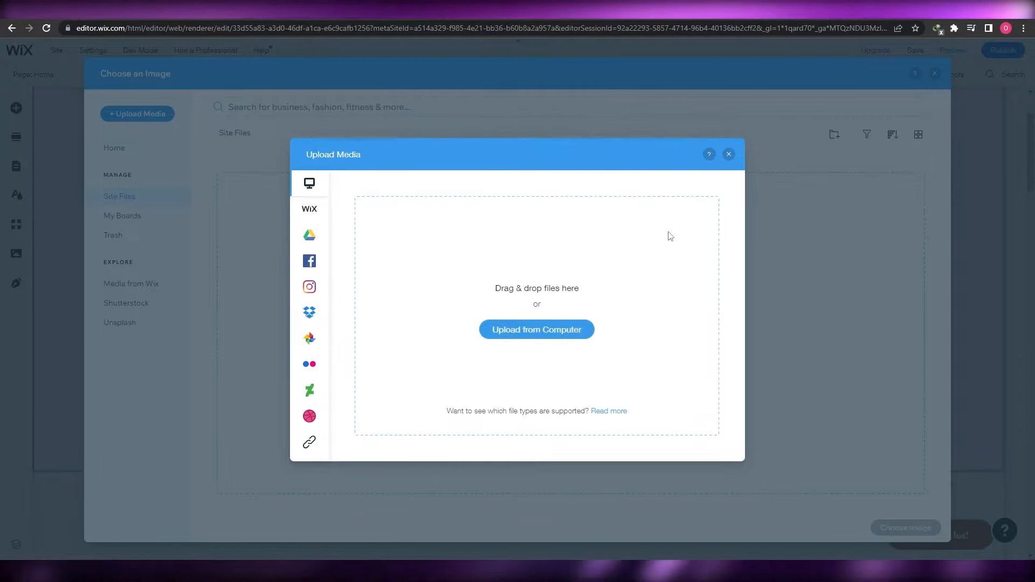
left_click(729, 155)
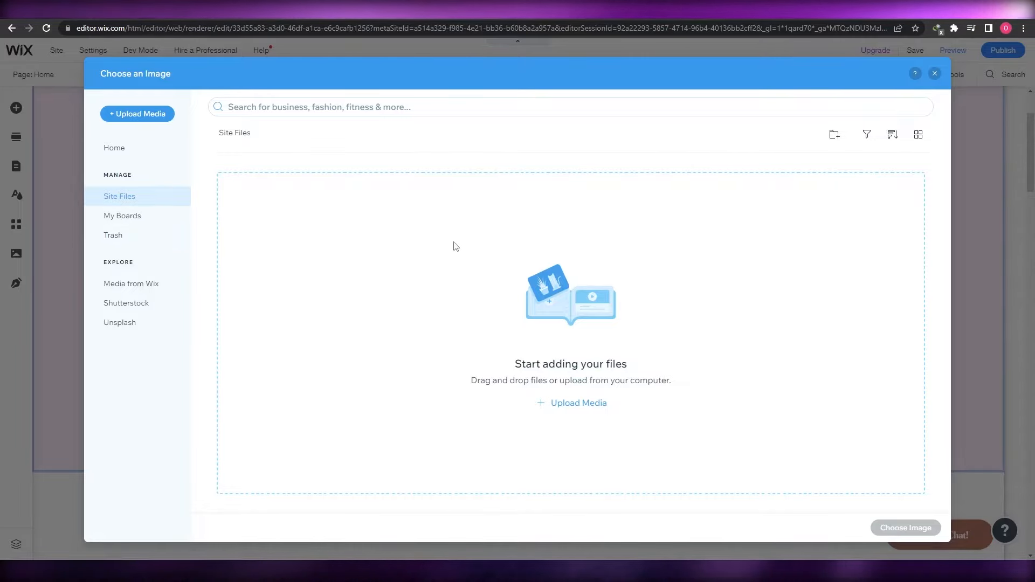
left_click(143, 284)
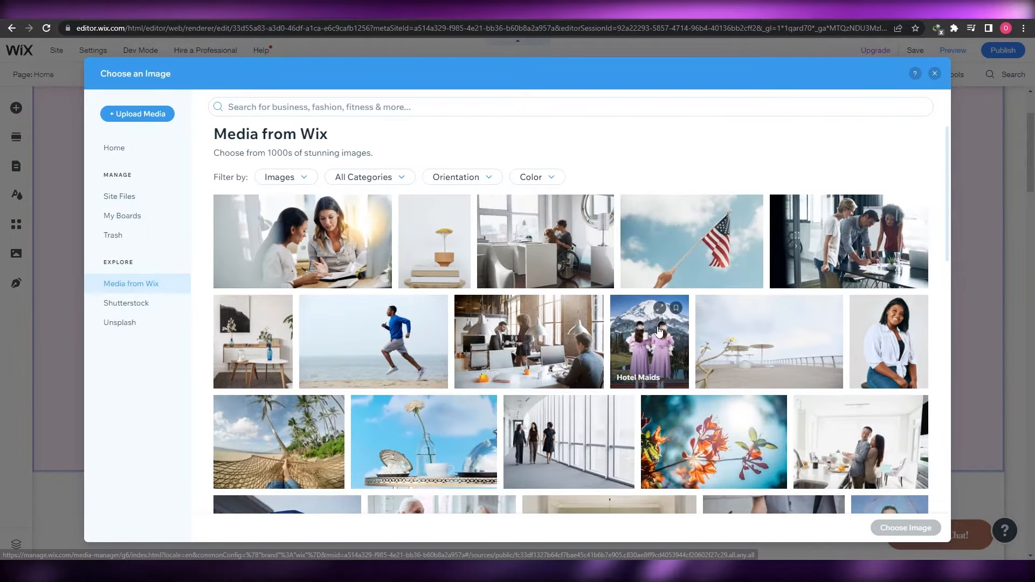
scroll(659, 332, "down", 4)
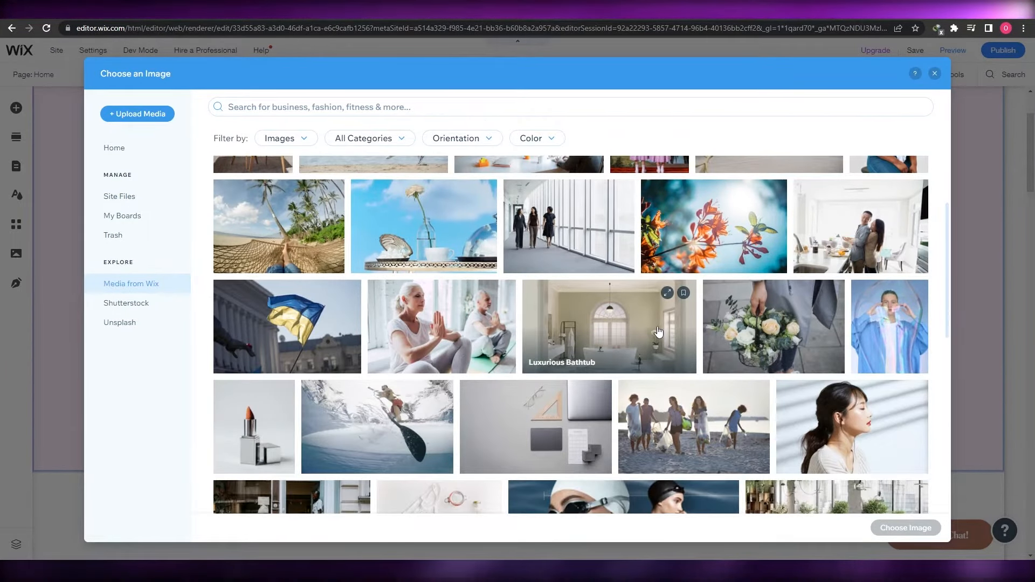
scroll(658, 331, "up", 4)
left_click(288, 106)
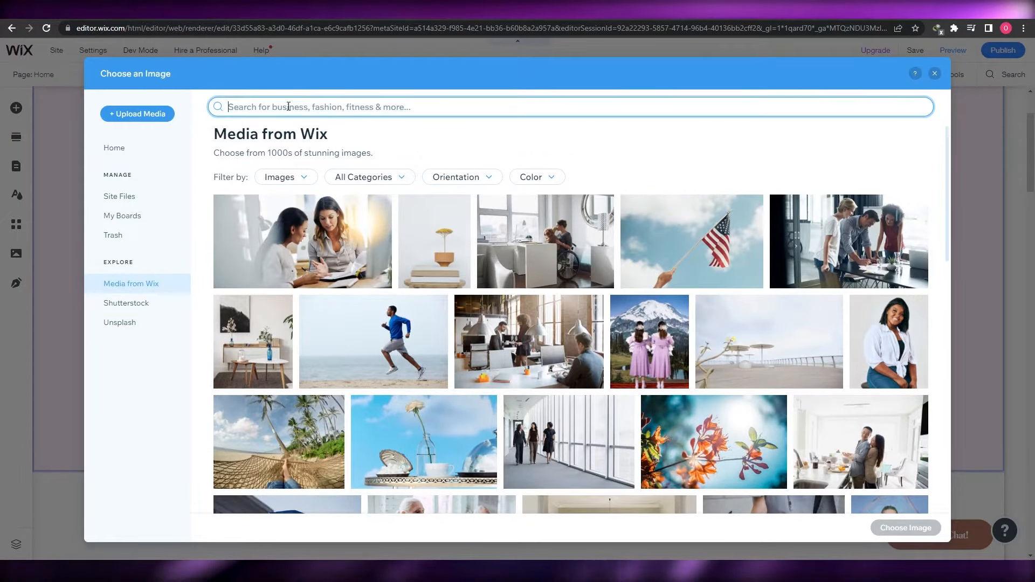
type("cp")
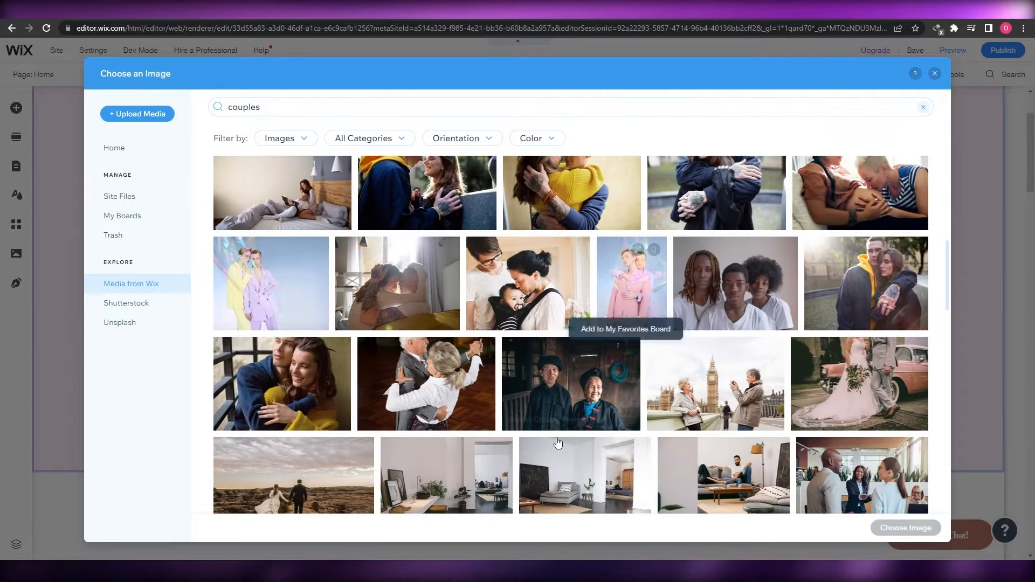
Step: Browse the "couples" images and replace the Intro section photo with "A Walk in the Park"
scroll(565, 426, "down", 2)
scroll(565, 426, "down", 4)
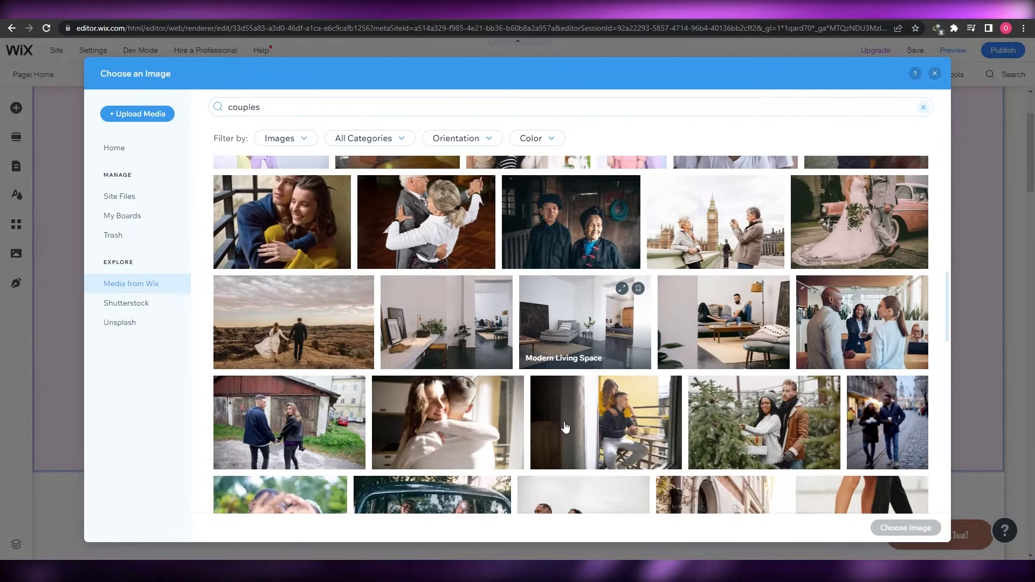
scroll(565, 426, "down", 6)
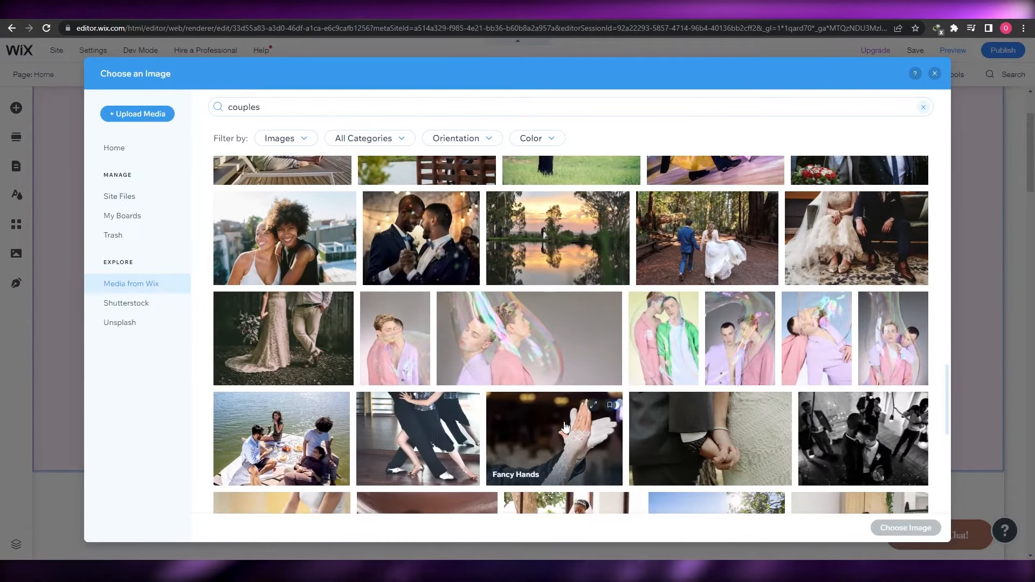
scroll(565, 427, "down", 3)
scroll(565, 426, "down", 2)
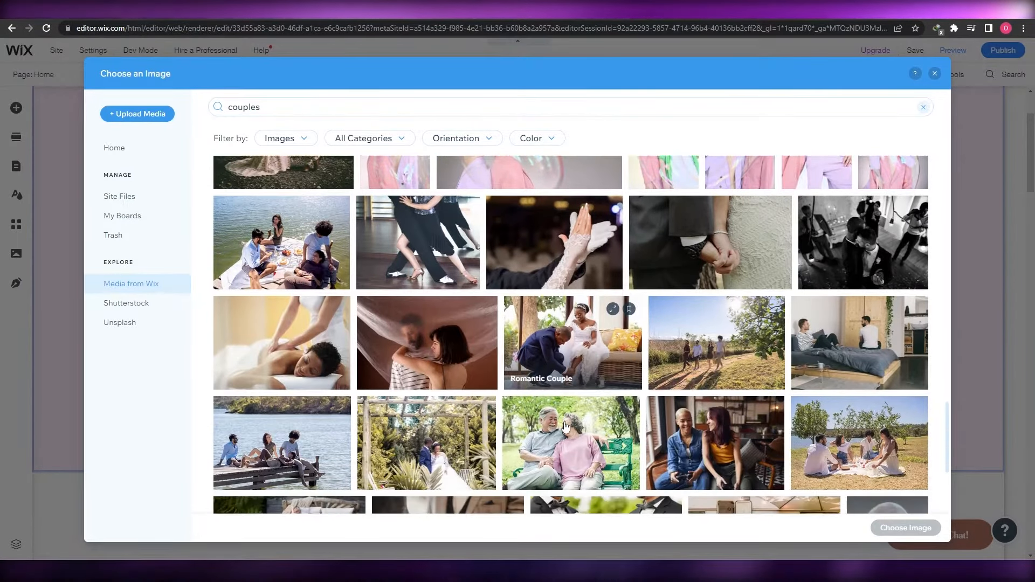
scroll(564, 426, "down", 3)
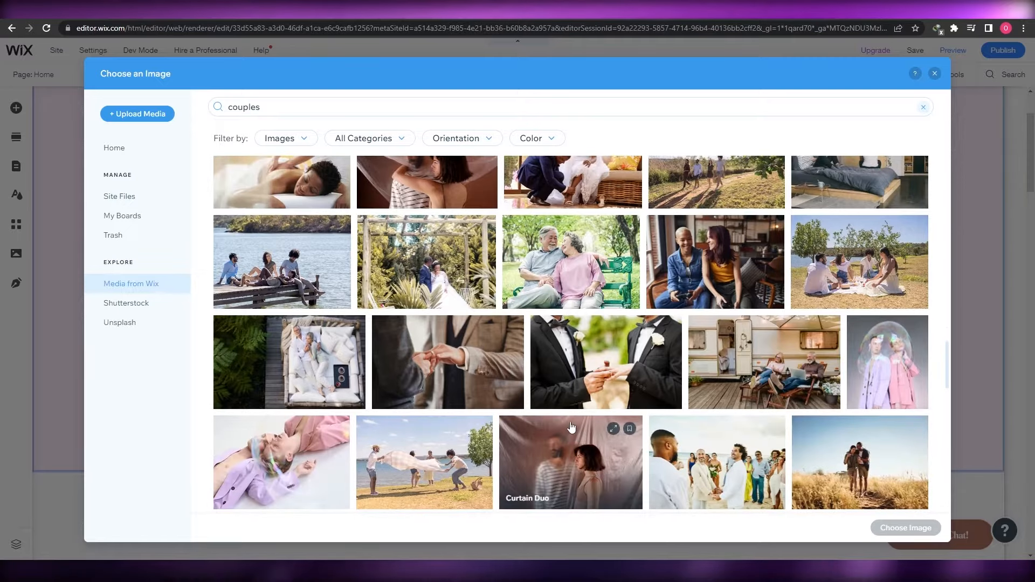
scroll(572, 426, "down", 4)
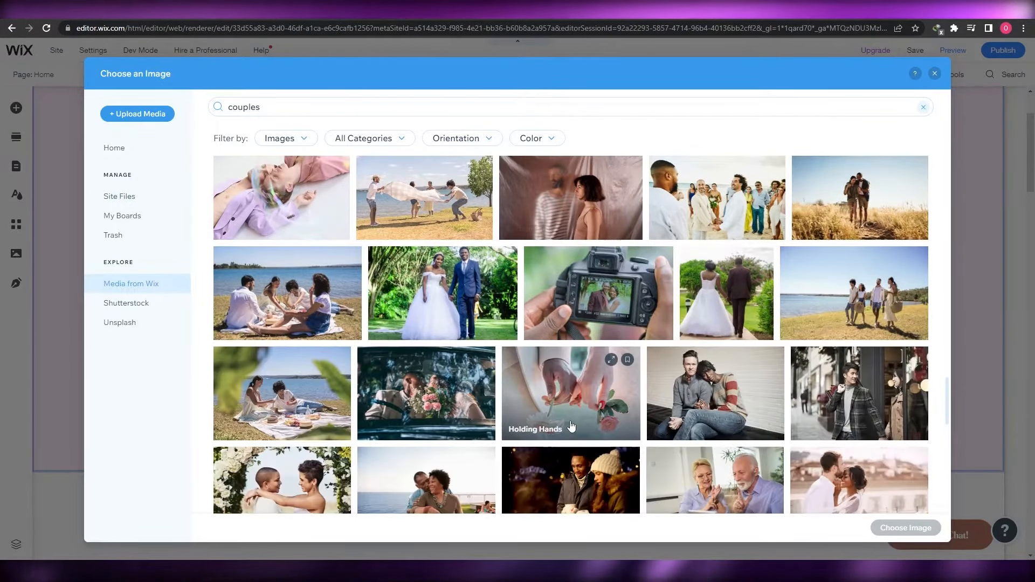
scroll(572, 426, "down", 3)
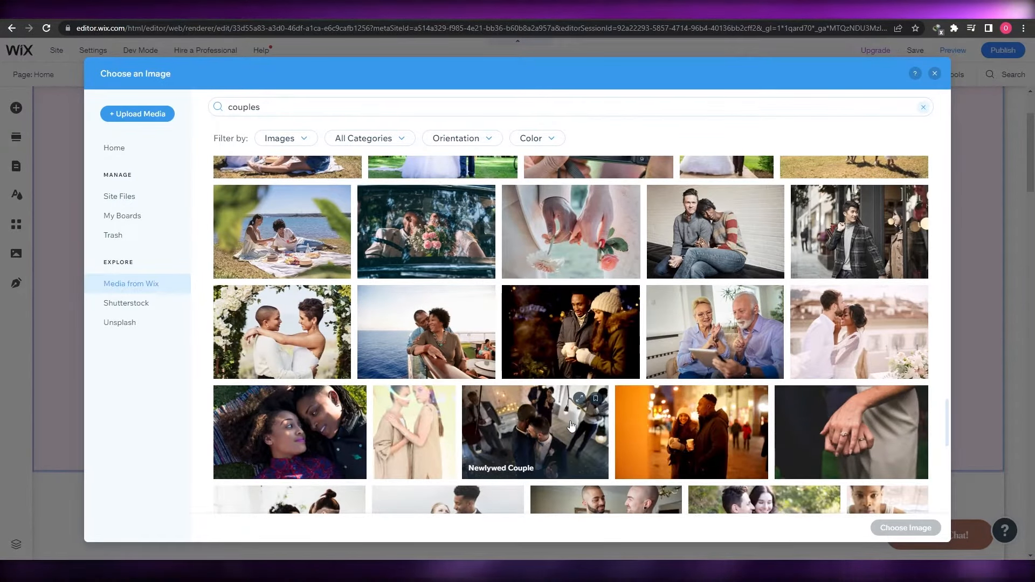
scroll(571, 425, "down", 7)
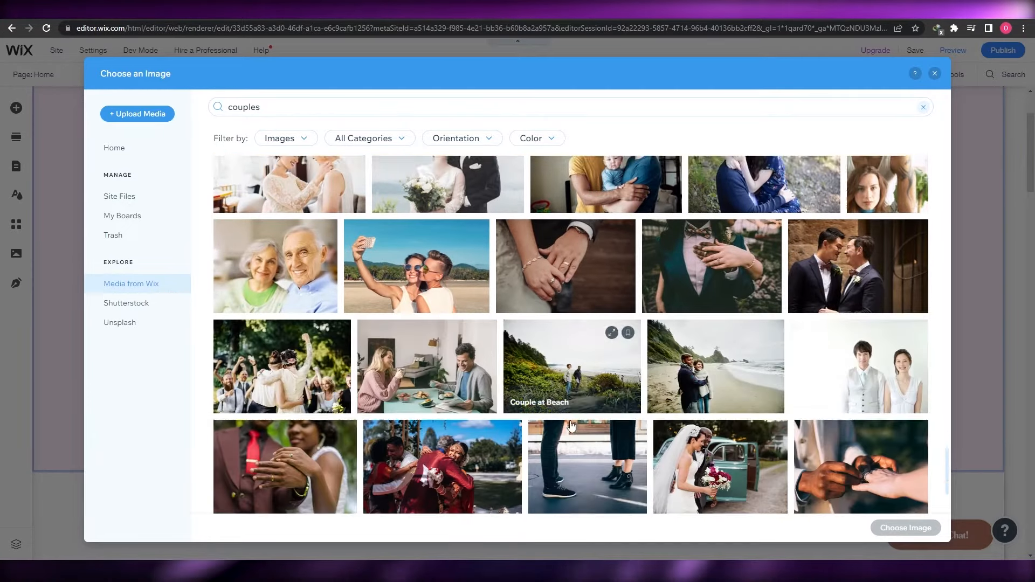
scroll(571, 425, "down", 1)
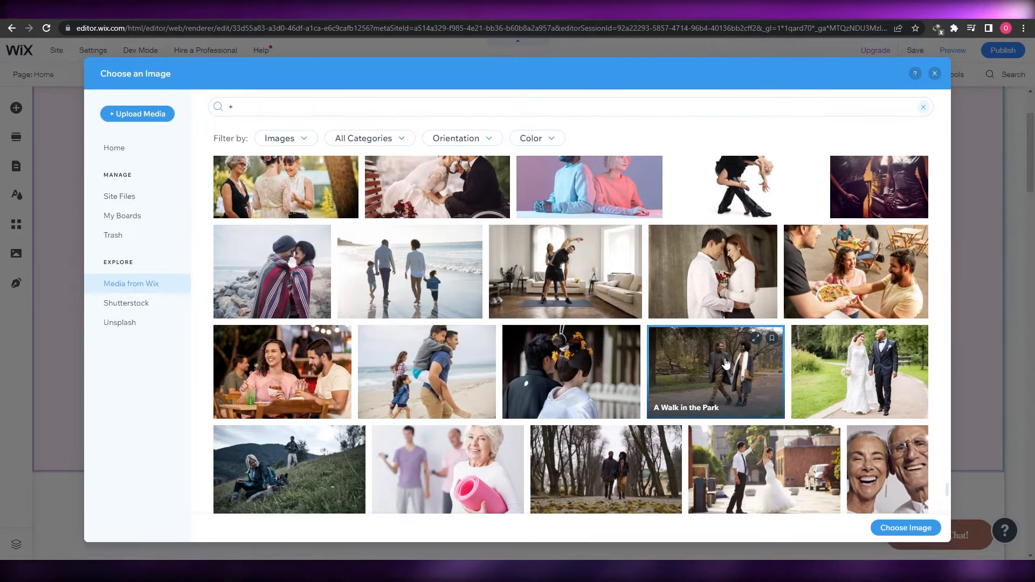
left_click(906, 529)
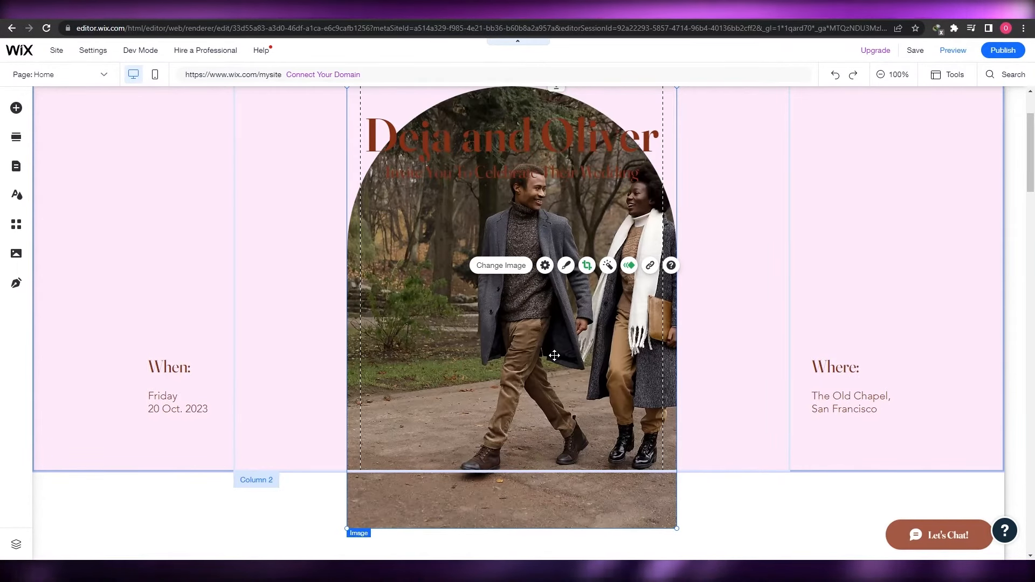
Step: Crop the new Intro photo by enlarging it slightly and repositioning it so both people fit centred within the arch
left_click_drag(554, 355, 531, 354)
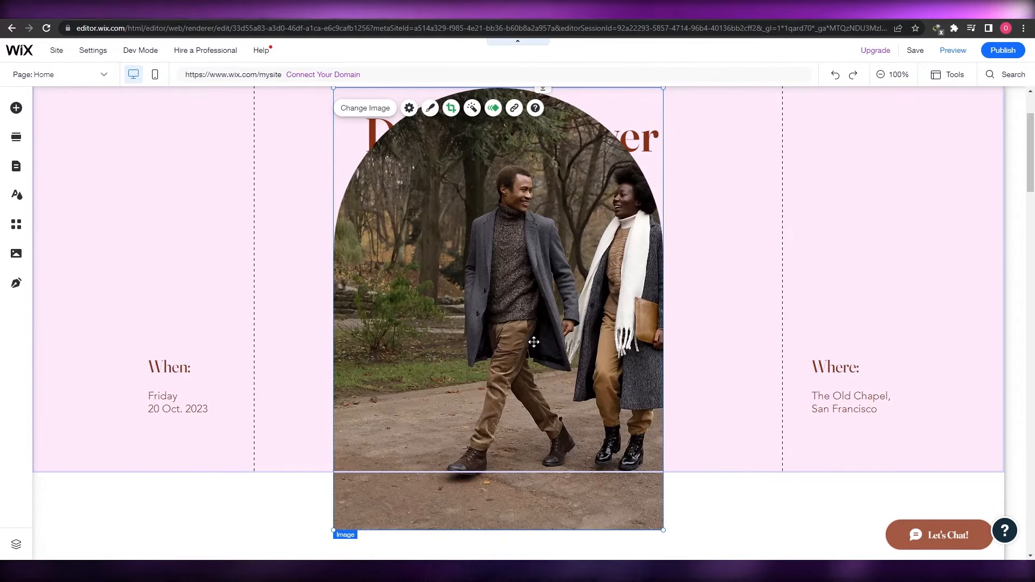
key("ctrl+z")
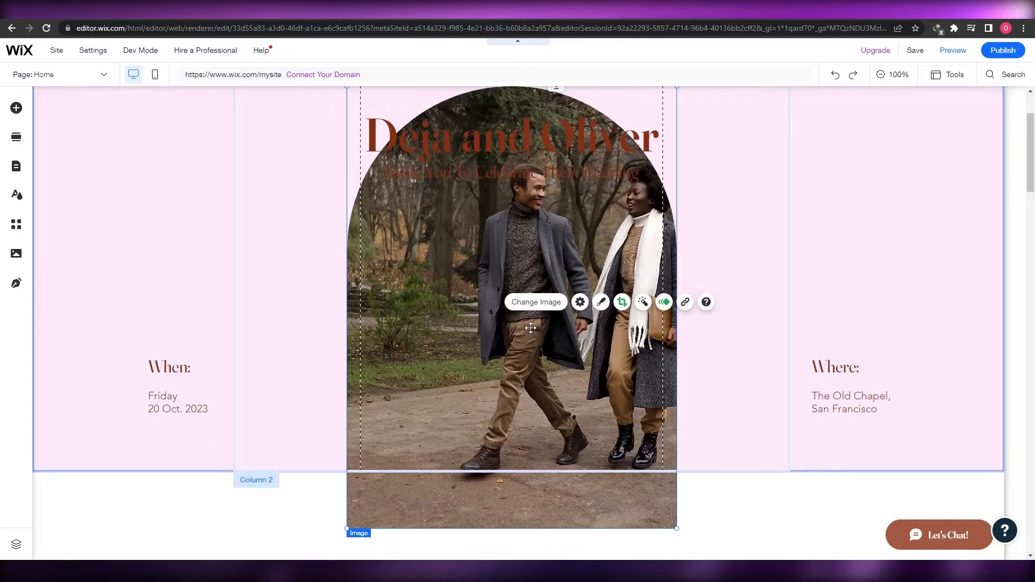
left_click(621, 299)
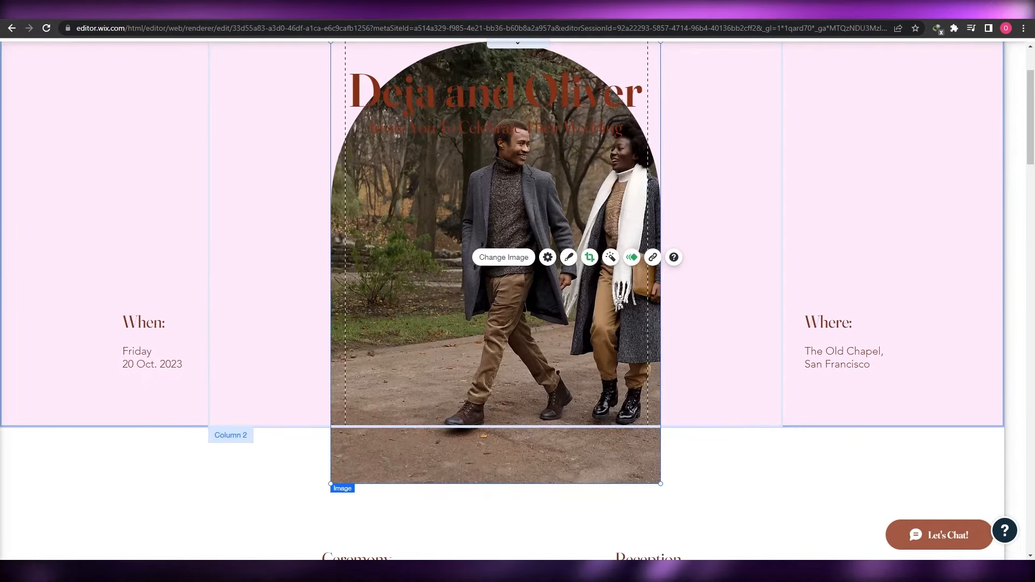
left_click_drag(565, 305, 530, 304)
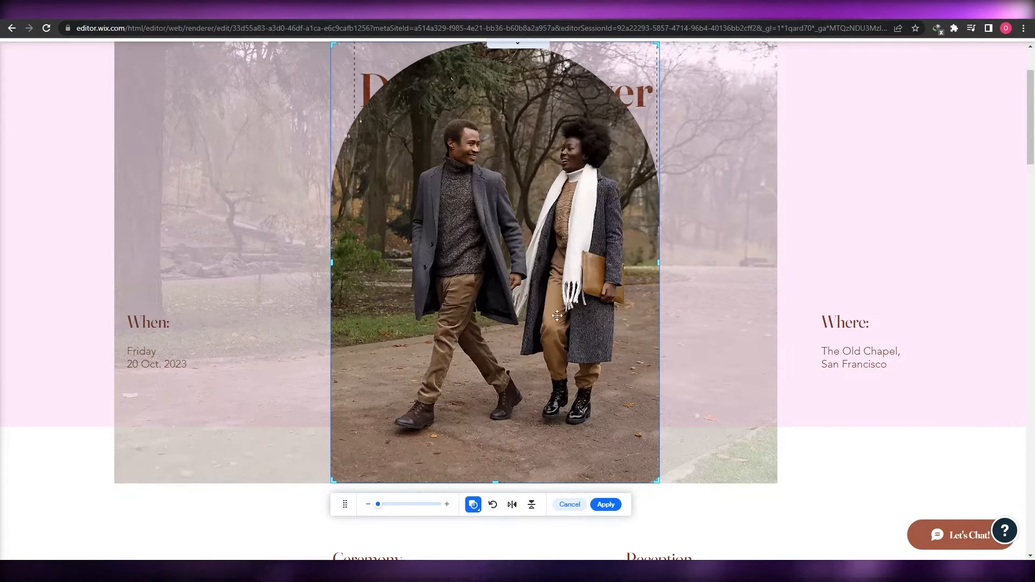
left_click_drag(378, 504, 384, 504)
left_click_drag(462, 406, 460, 427)
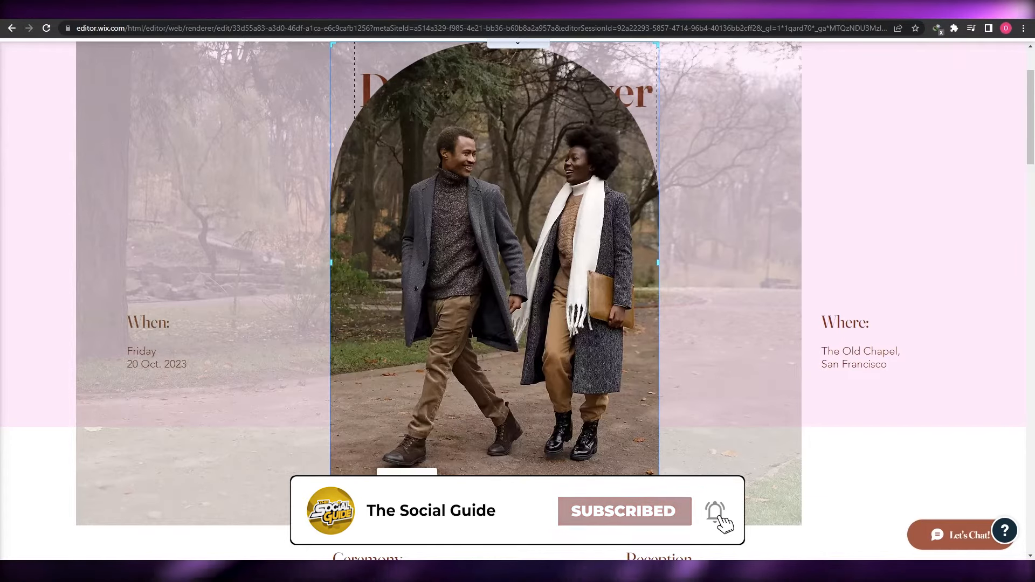
left_click_drag(385, 504, 393, 505)
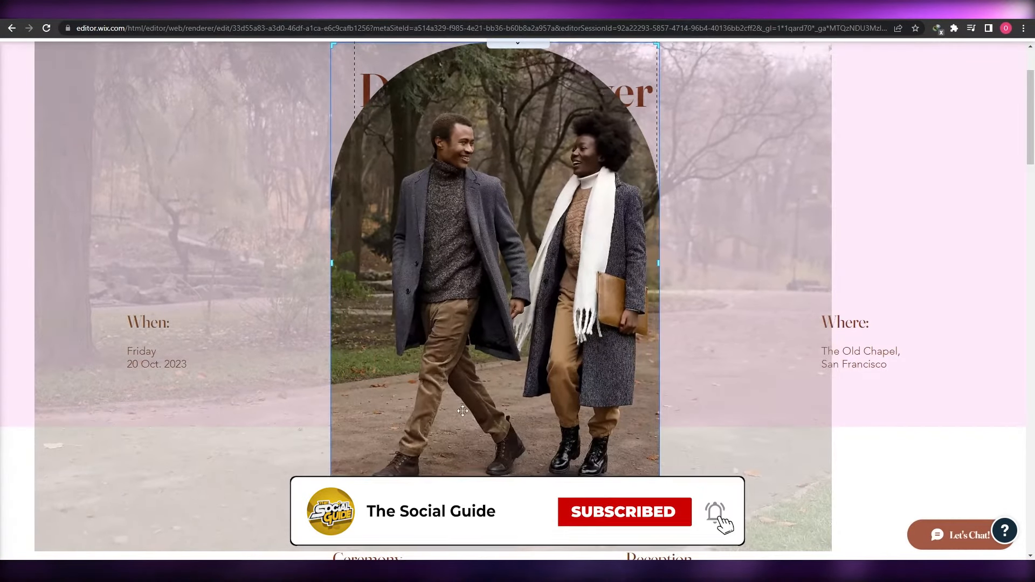
left_click_drag(462, 429, 450, 453)
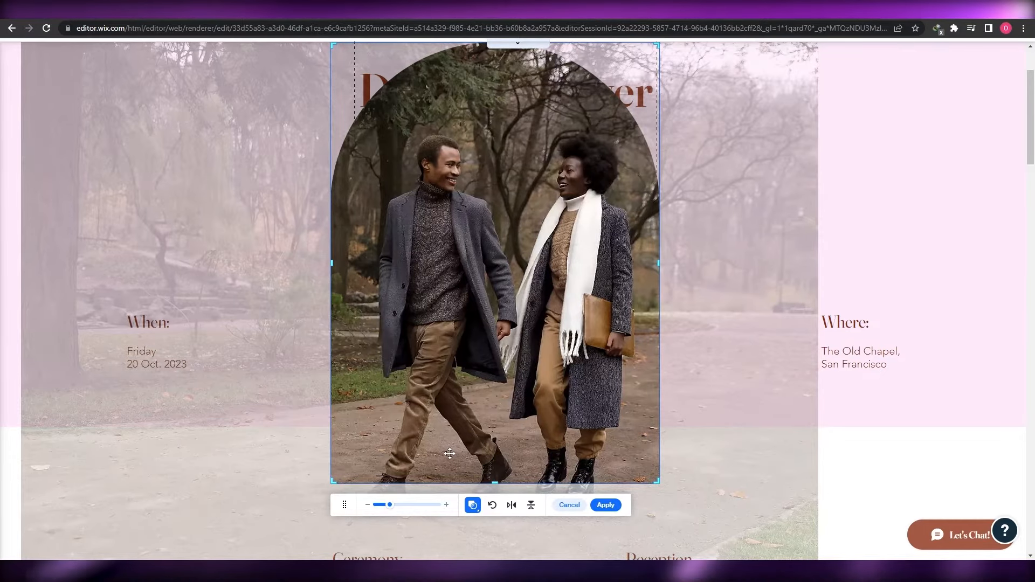
left_click(606, 505)
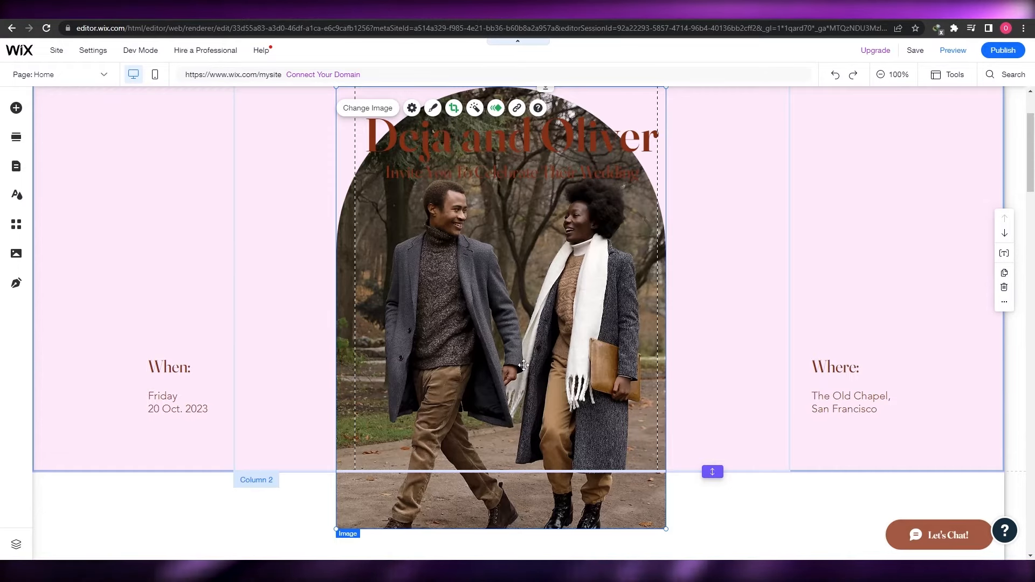
Step: Look over the home page from the Intro photo through the event details, quote, About photos and music playlist section
scroll(514, 260, "down", 4)
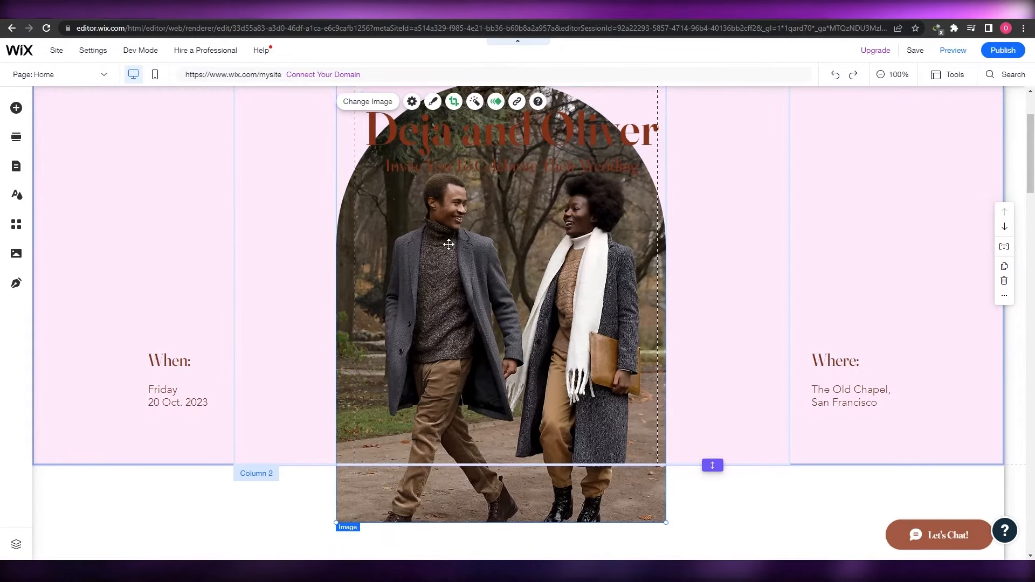
scroll(513, 260, "up", 5)
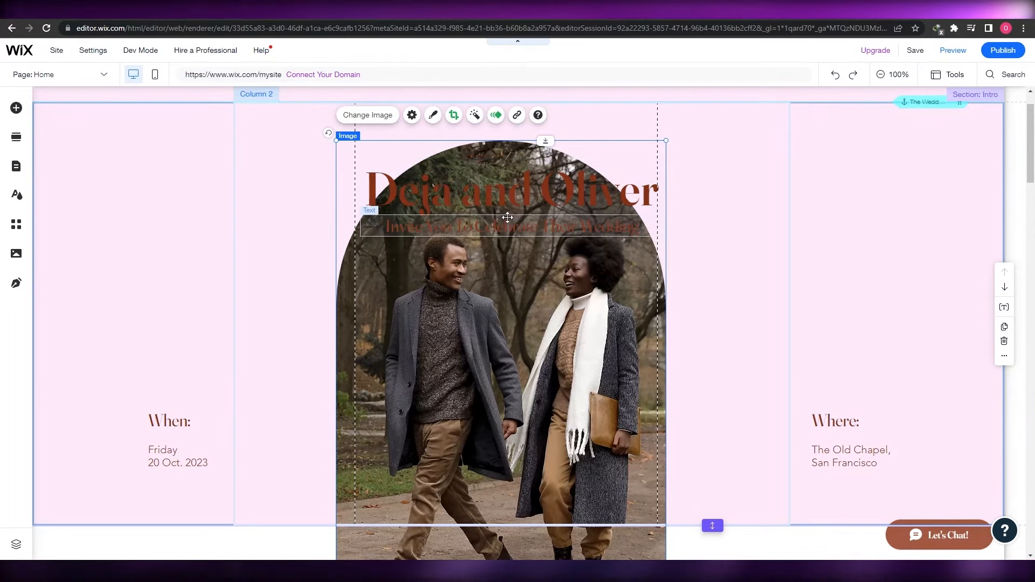
scroll(501, 210, "down", 8)
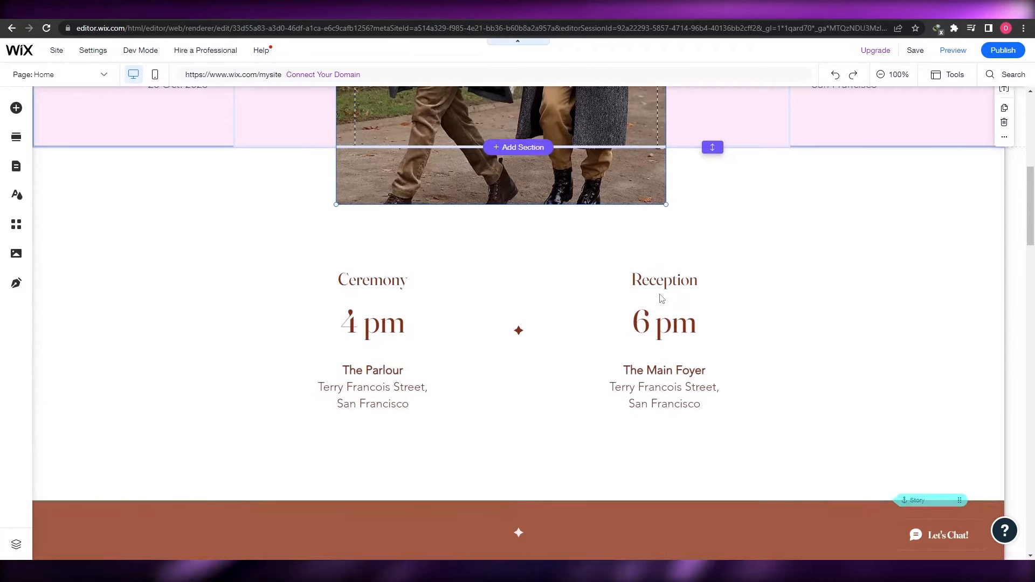
scroll(760, 276, "down", 4)
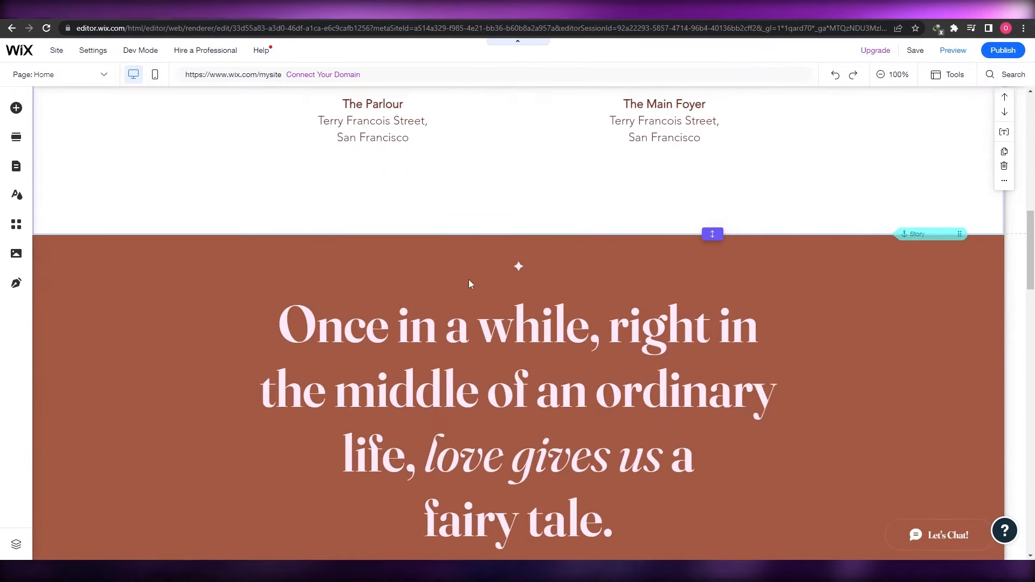
scroll(469, 282, "up", 5)
scroll(488, 337, "down", 1)
scroll(489, 337, "down", 7)
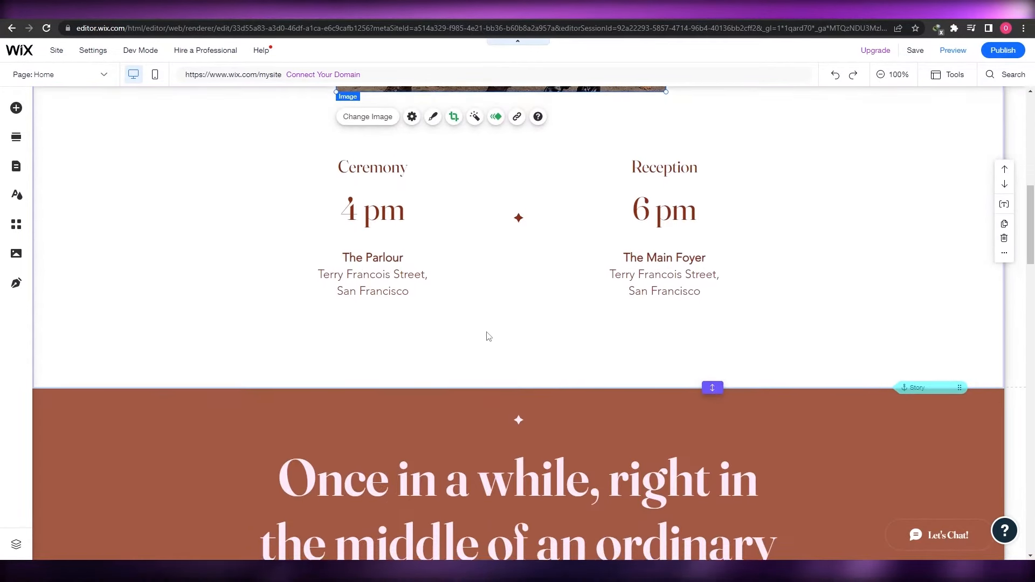
scroll(629, 274, "down", 6)
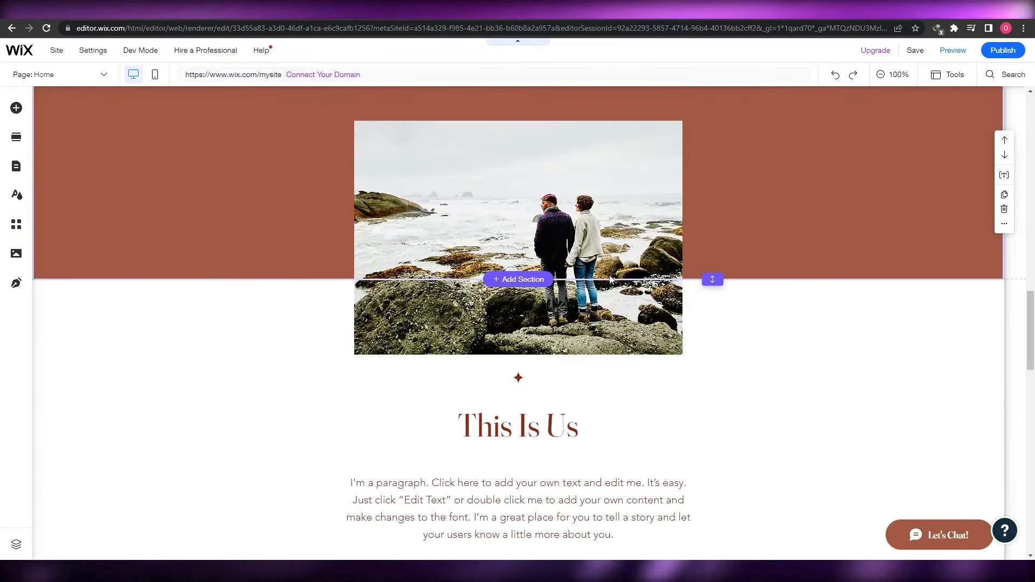
scroll(585, 258, "down", 5)
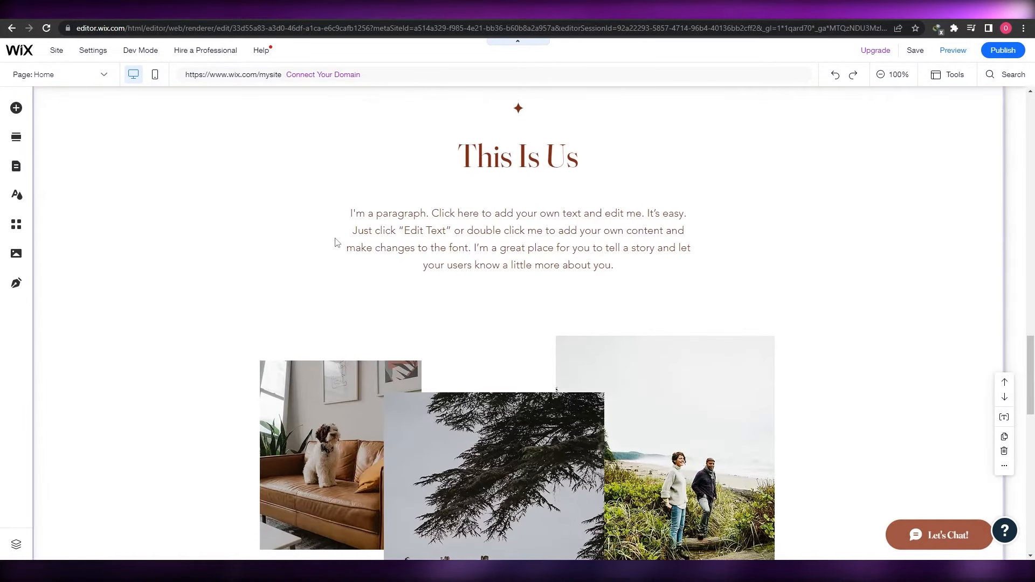
scroll(613, 299, "down", 5)
scroll(497, 359, "down", 8)
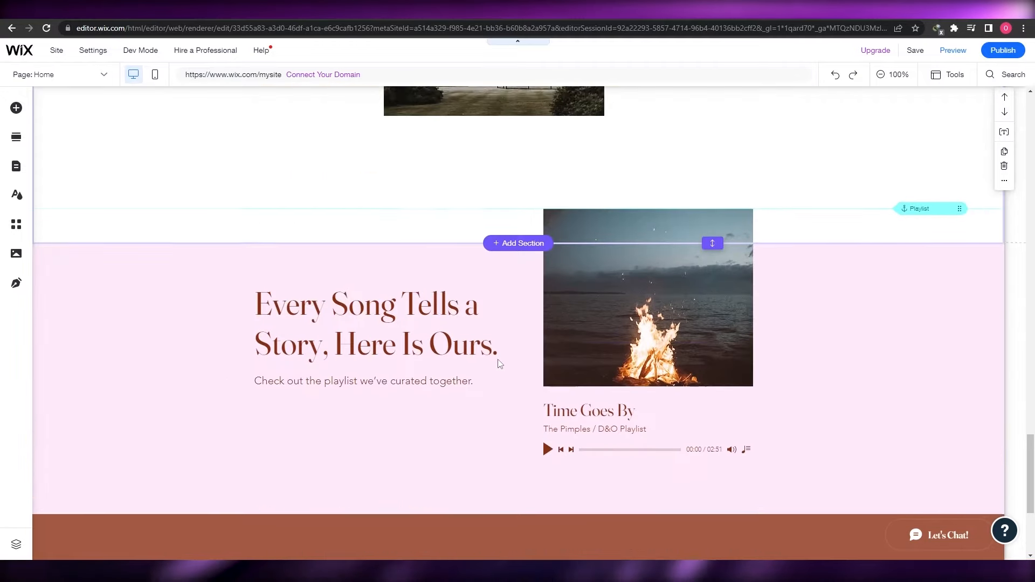
scroll(498, 364, "up", 12)
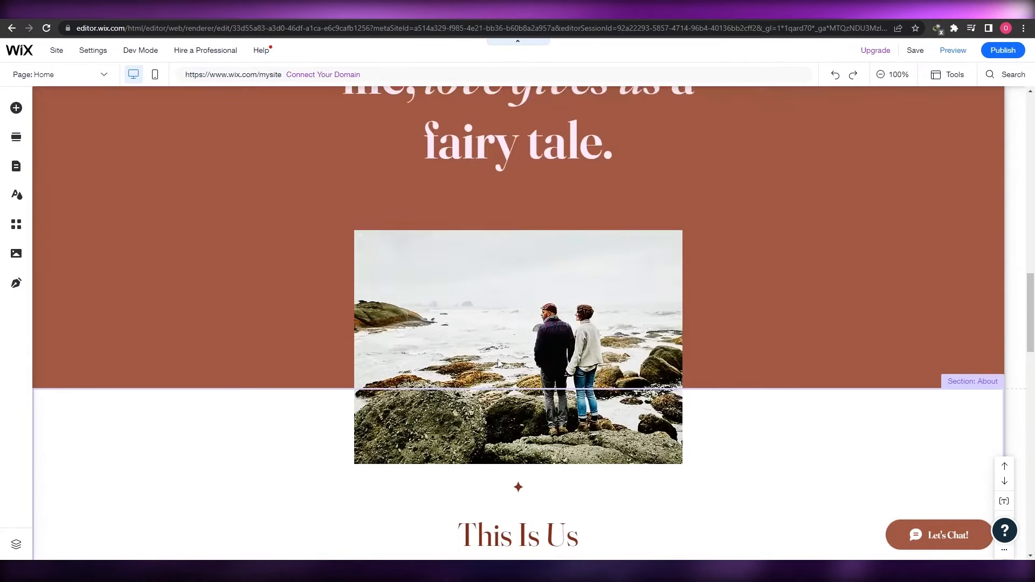
scroll(497, 364, "down", 12)
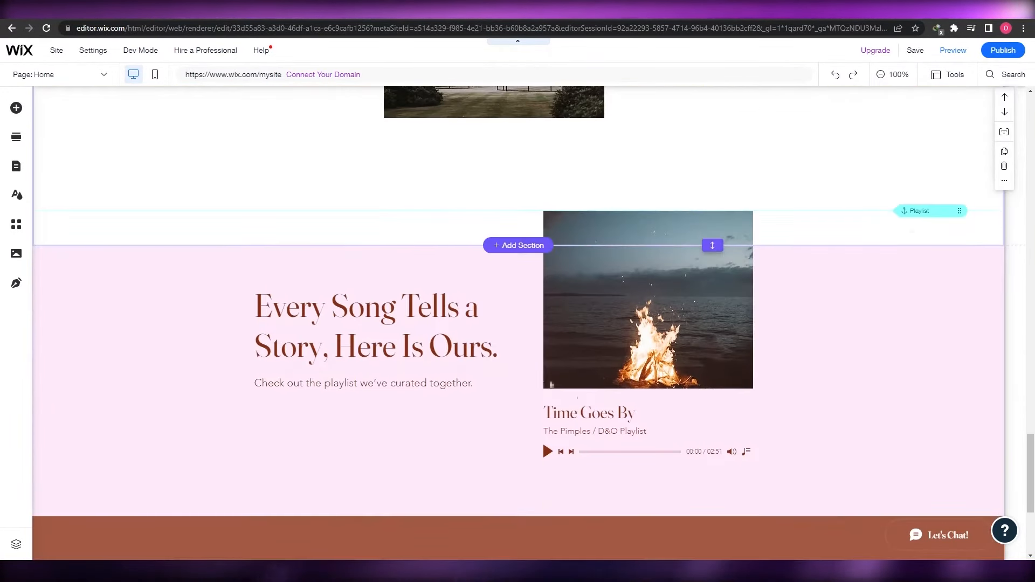
scroll(581, 289, "up", 2)
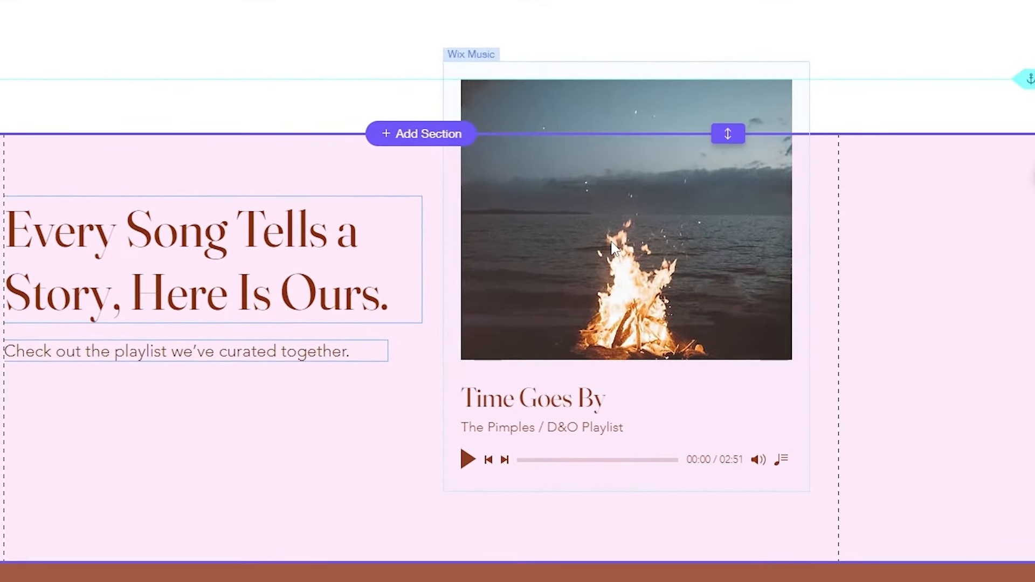
Step: Select the Wix Music player in the Featured Music section and open its music management, then return to the page
left_click(633, 255)
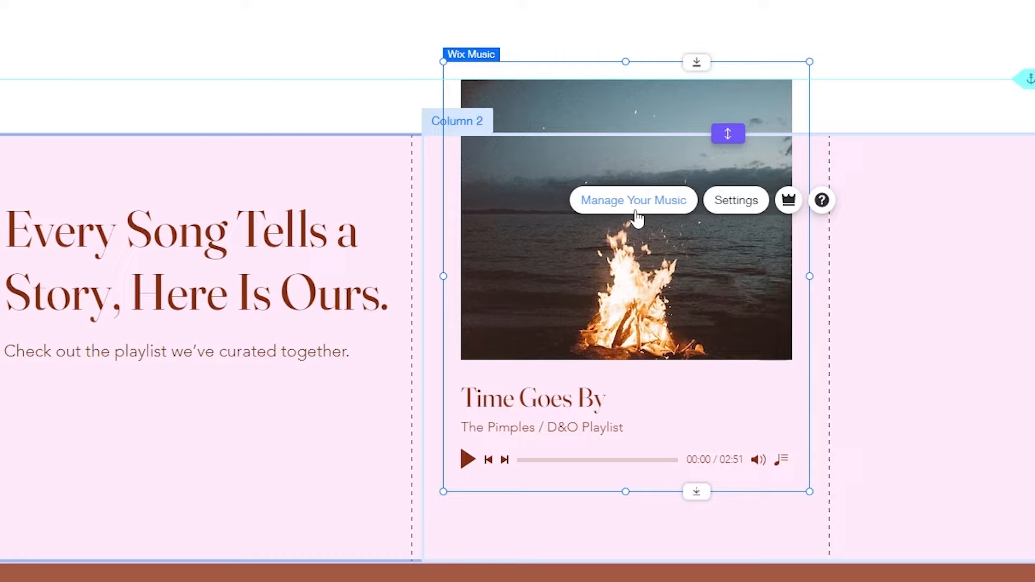
left_click(635, 211)
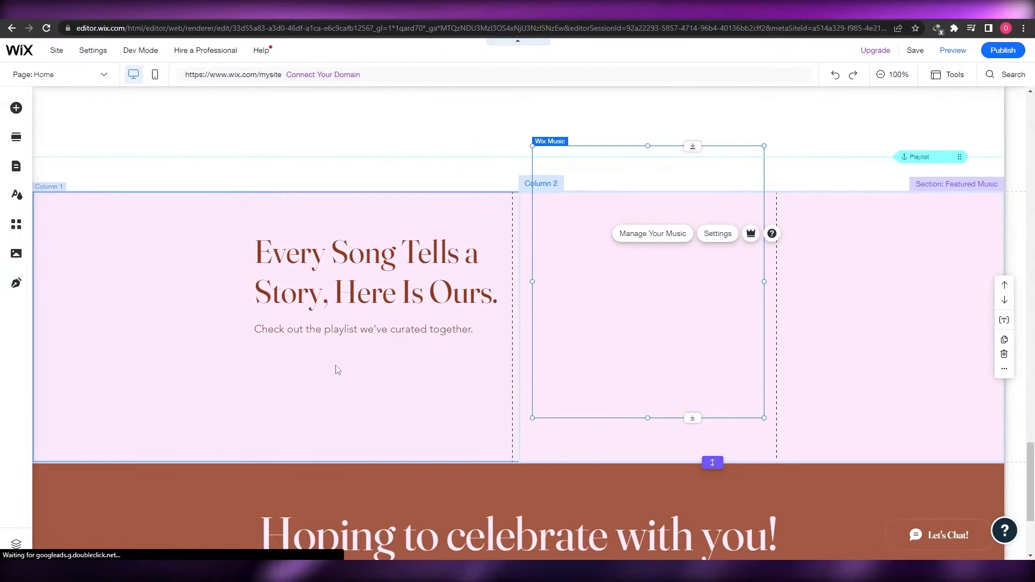
left_click(337, 370)
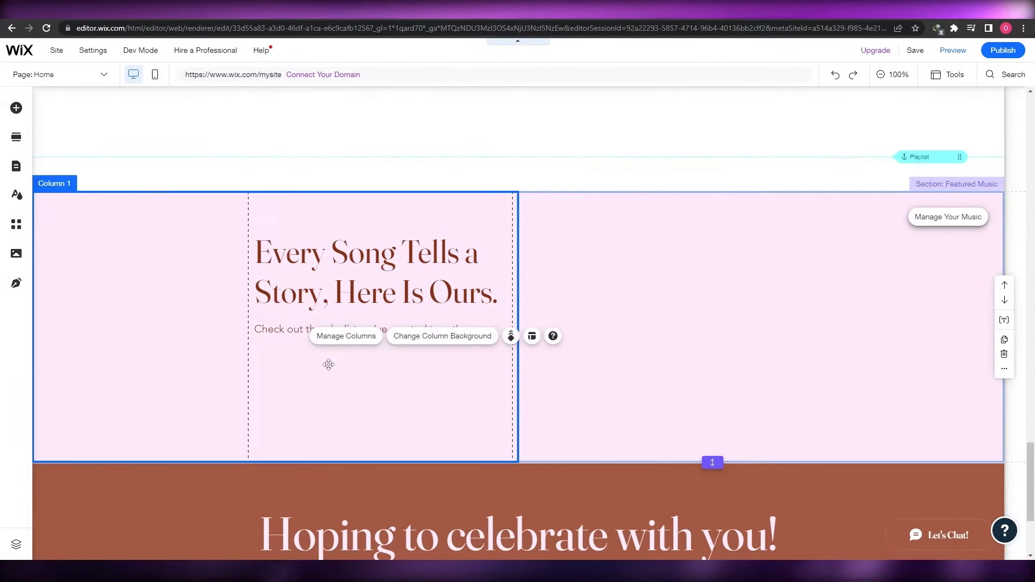
Step: Recolour the couple's names heading over the Intro photo to the light terracotta theme colour #C78D7B
scroll(245, 355, "up", 5)
scroll(245, 354, "up", 20)
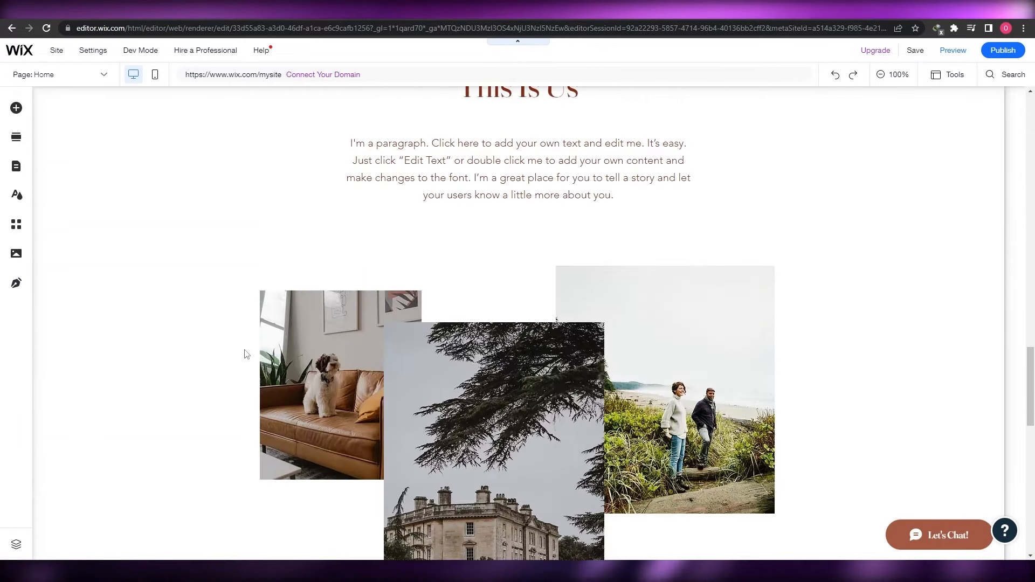
scroll(246, 355, "up", 15)
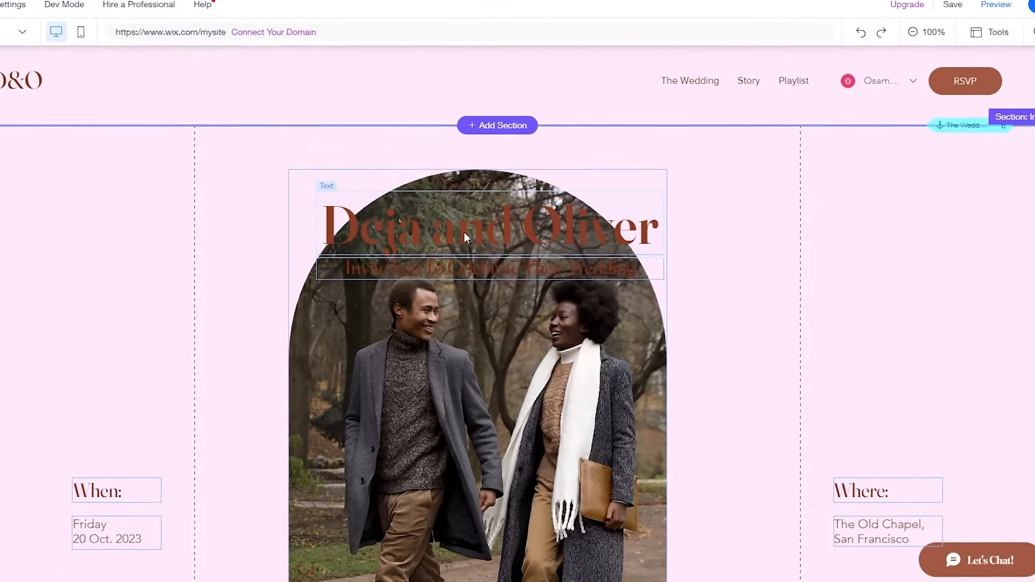
left_click(463, 237)
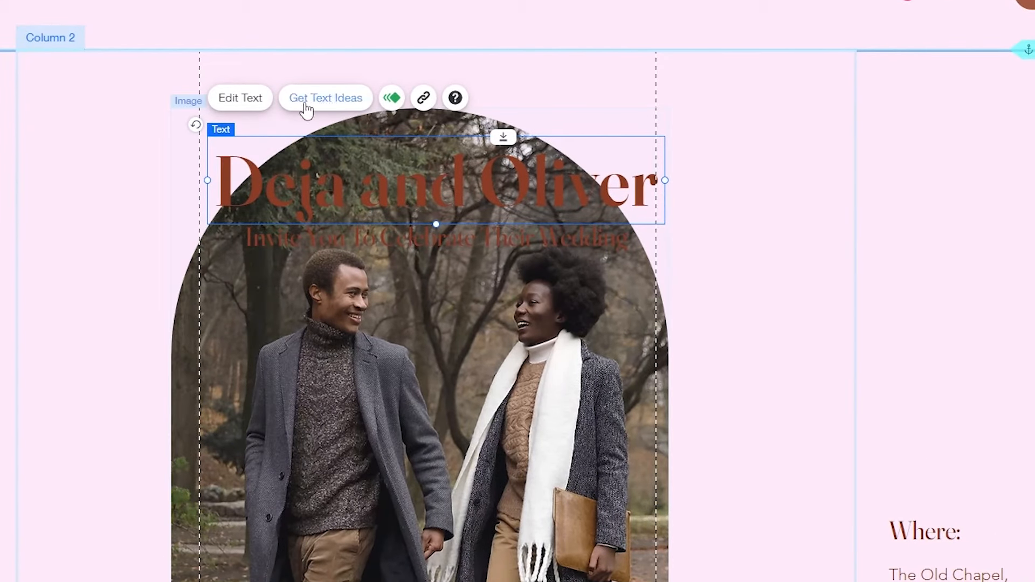
left_click(240, 98)
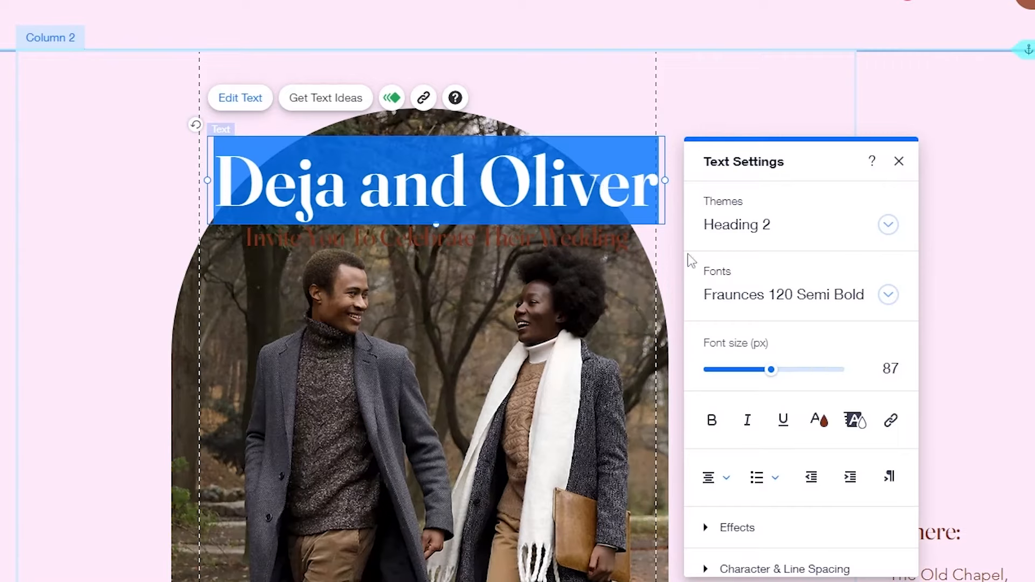
left_click(819, 421)
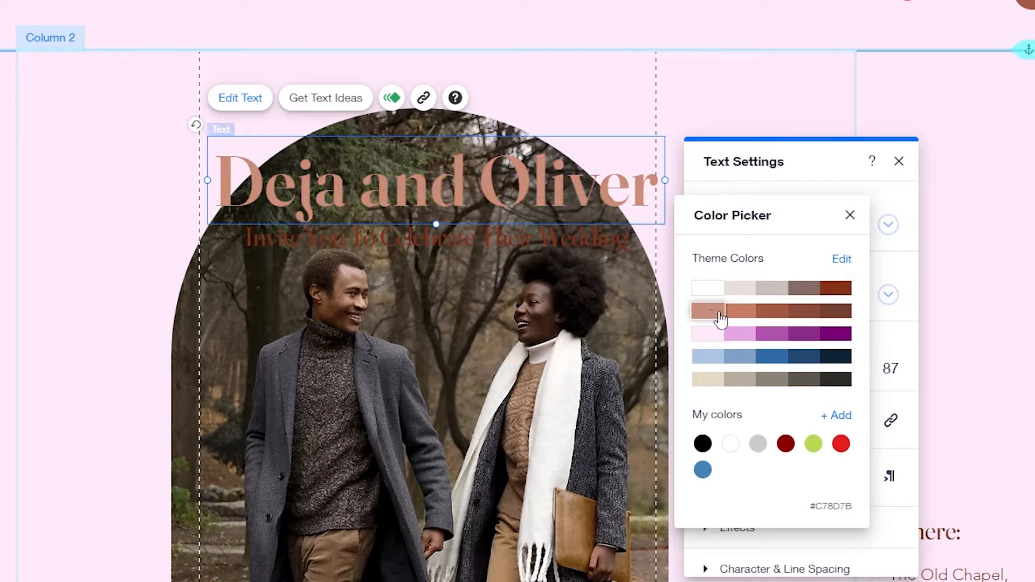
left_click(852, 218)
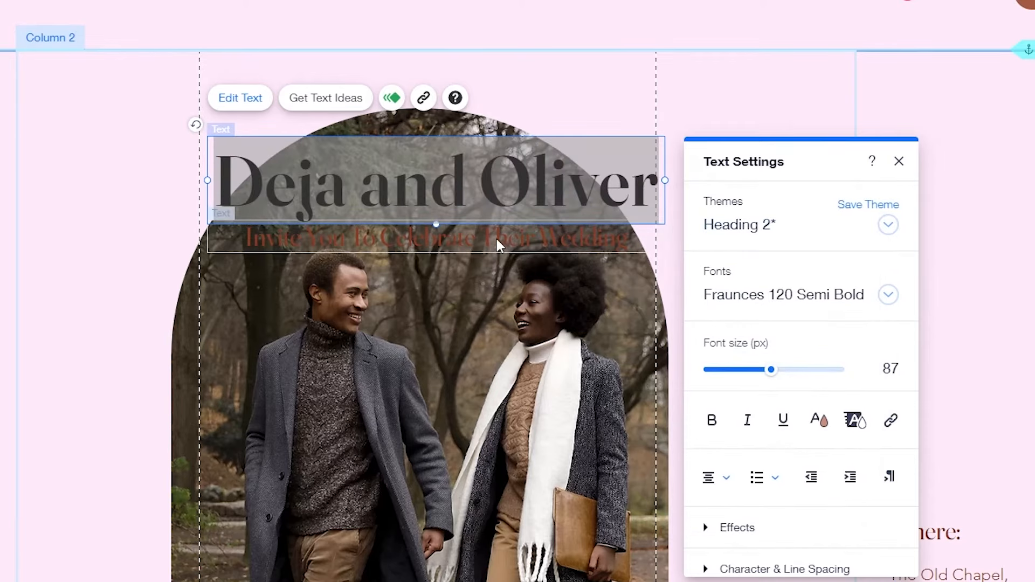
Step: Recolour the "Invite You To Celebrate Their Wedding" subheading to the light terracotta theme colour #C78D7B and deselect it
left_click(454, 237)
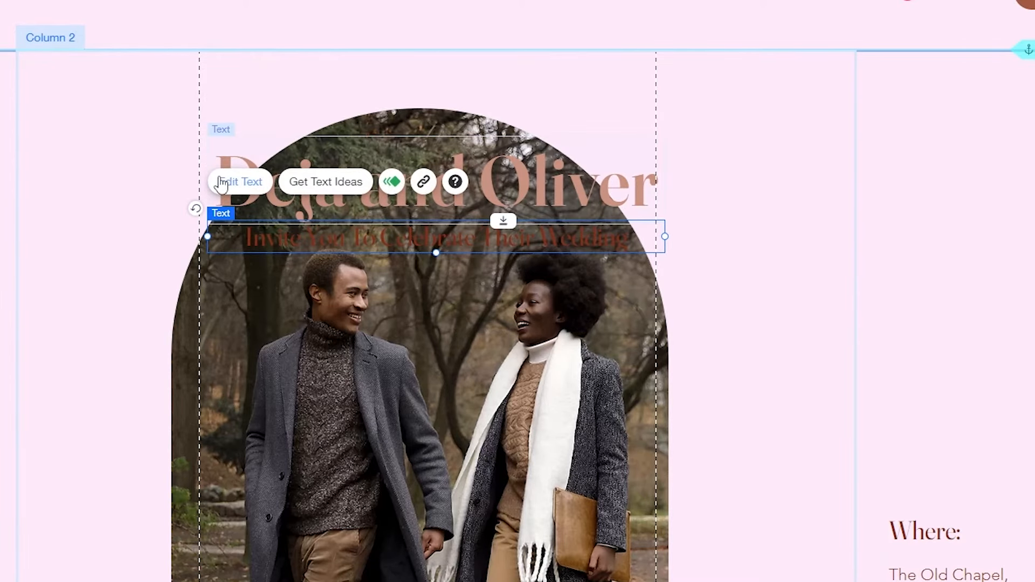
left_click(222, 183)
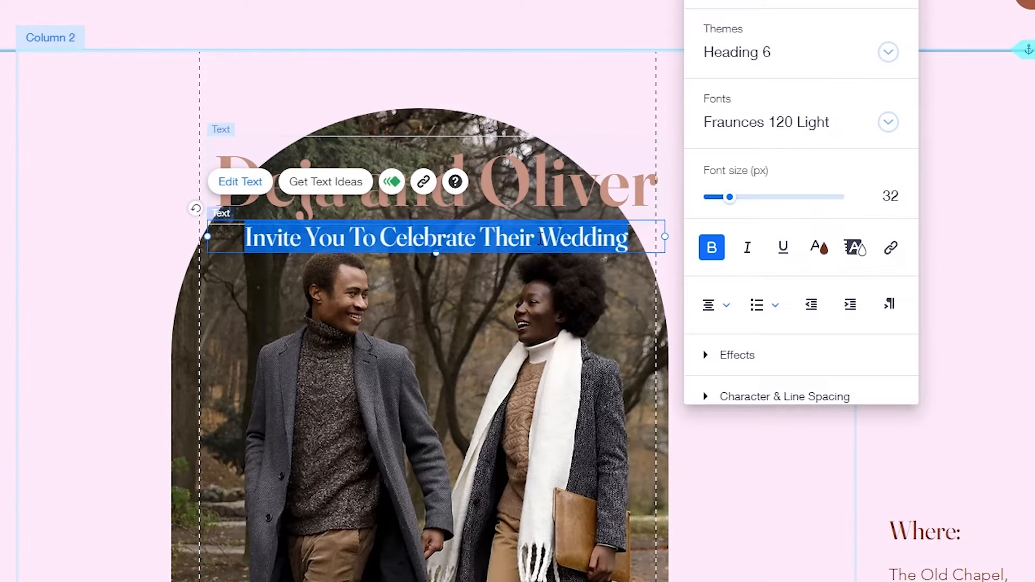
left_click(819, 247)
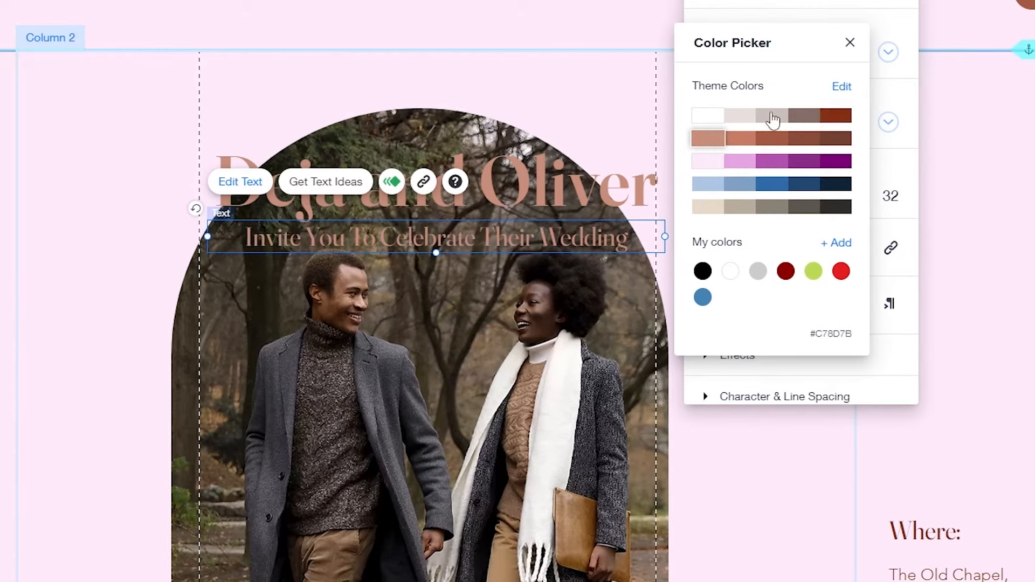
left_click(850, 43)
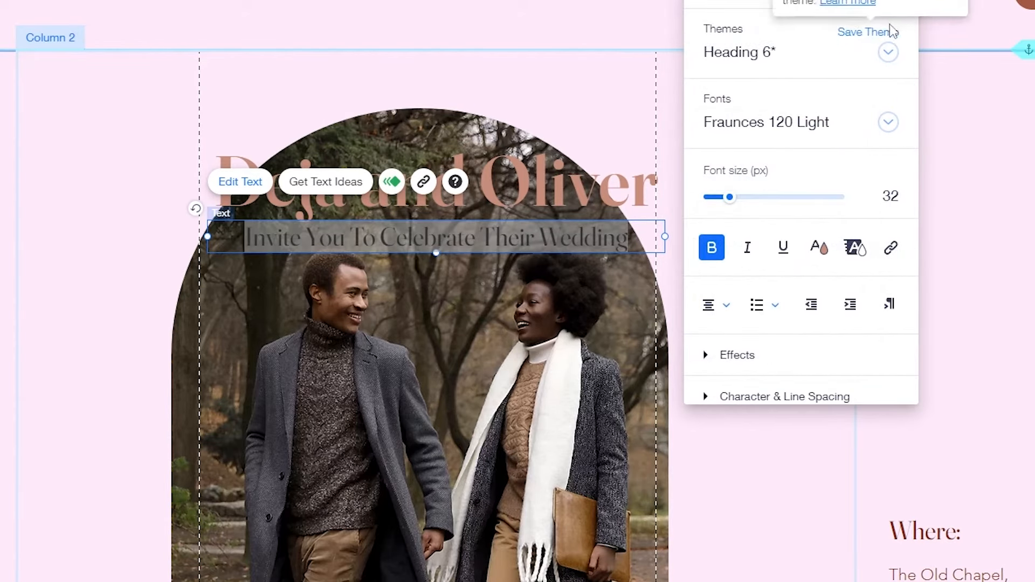
left_click(6, 197)
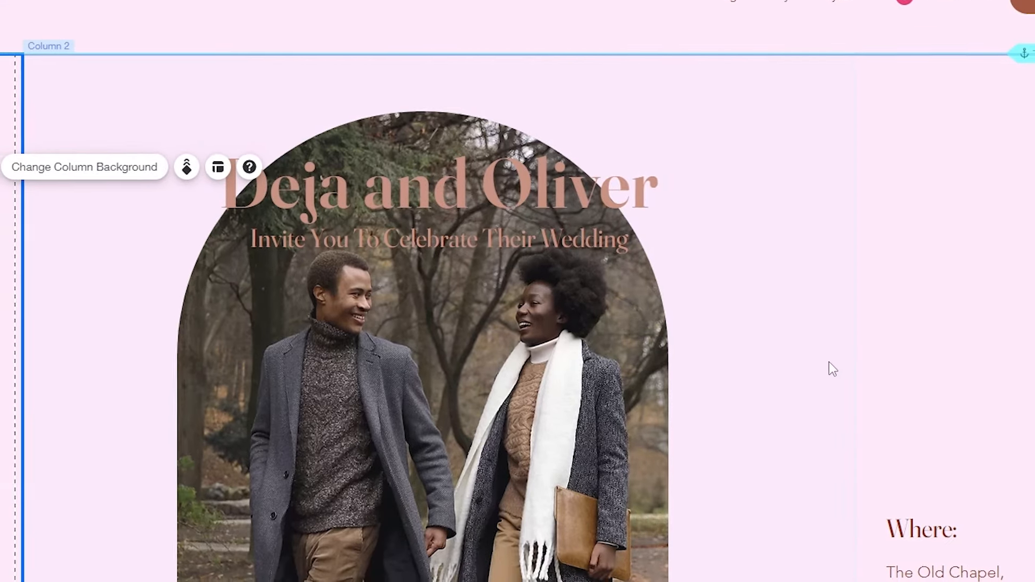
Step: Delete the Event Info section with the Ceremony and Reception details below the Intro section
scroll(830, 363, "down", 4)
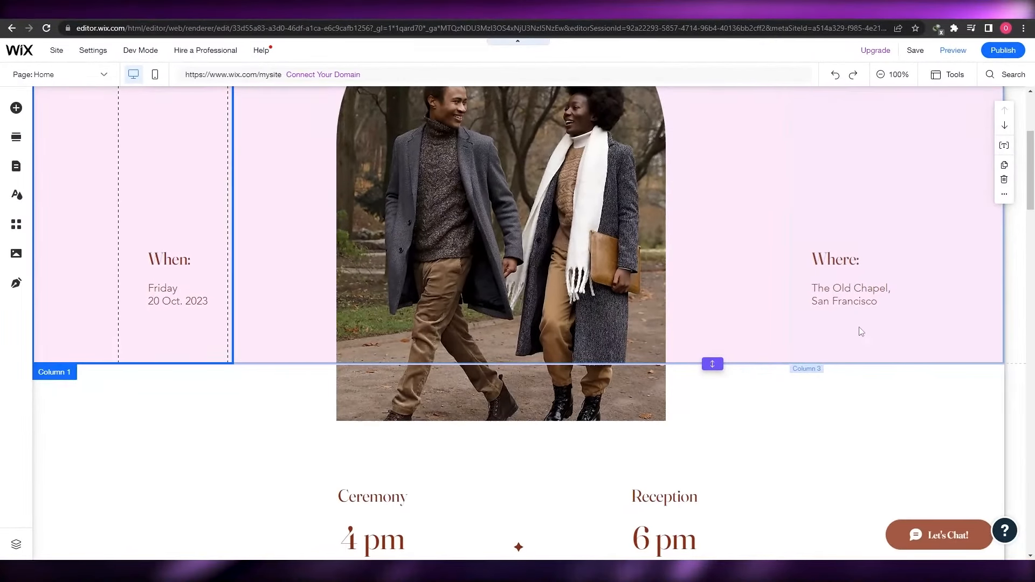
scroll(782, 291, "up", 3)
left_click(821, 276)
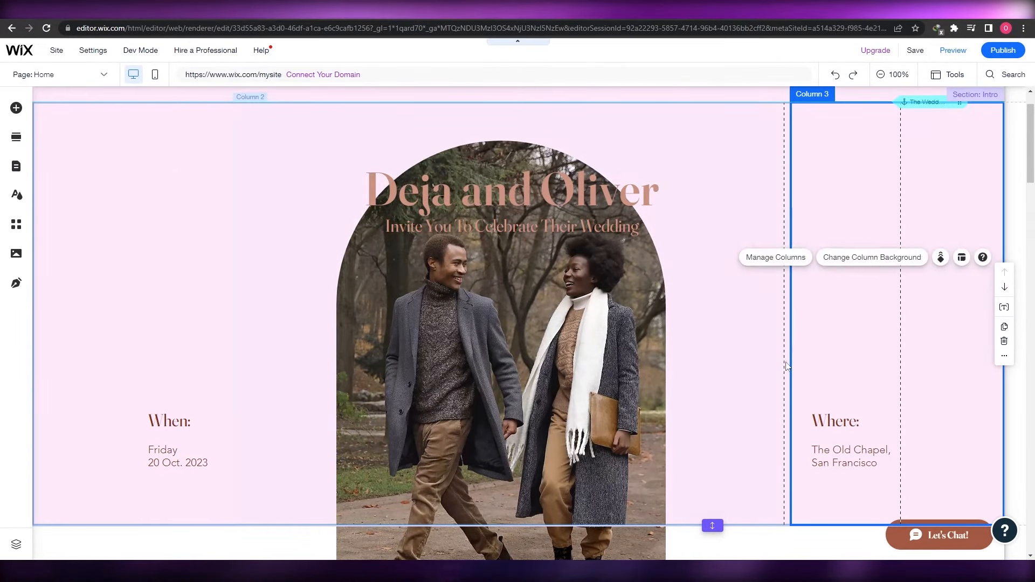
scroll(798, 334, "down", 5)
left_click(810, 381)
scroll(862, 380, "down", 1)
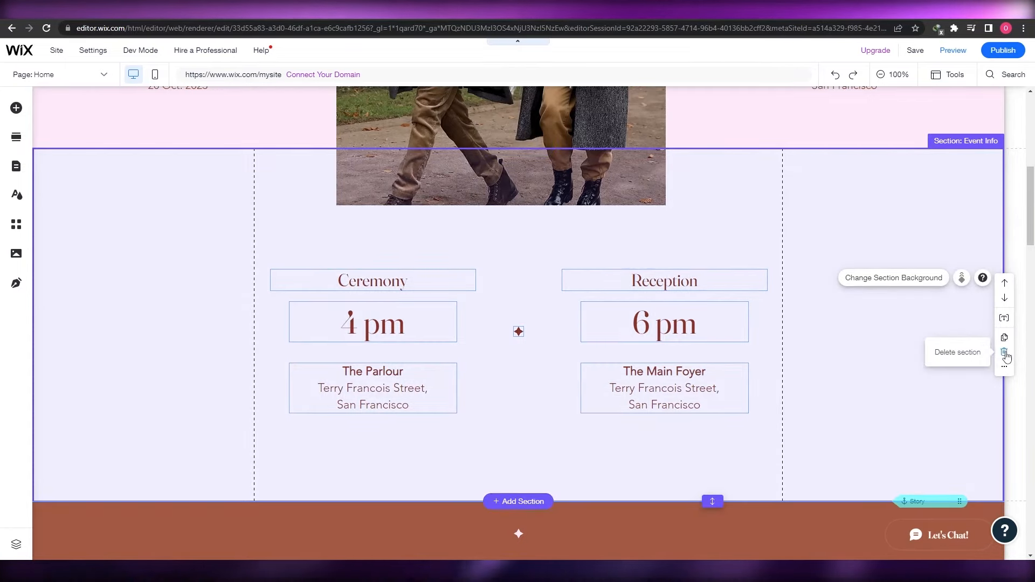
left_click(1005, 353)
Step: Look over the page layout from the Intro section through the Quote and Decorative sections to "This Is Us"
scroll(723, 260, "up", 3)
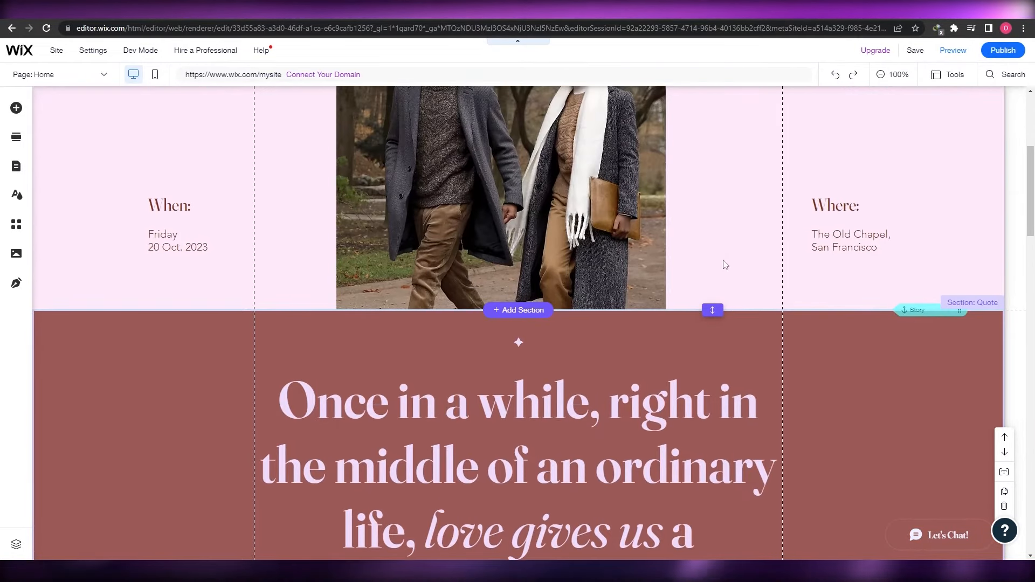
scroll(724, 265, "down", 8)
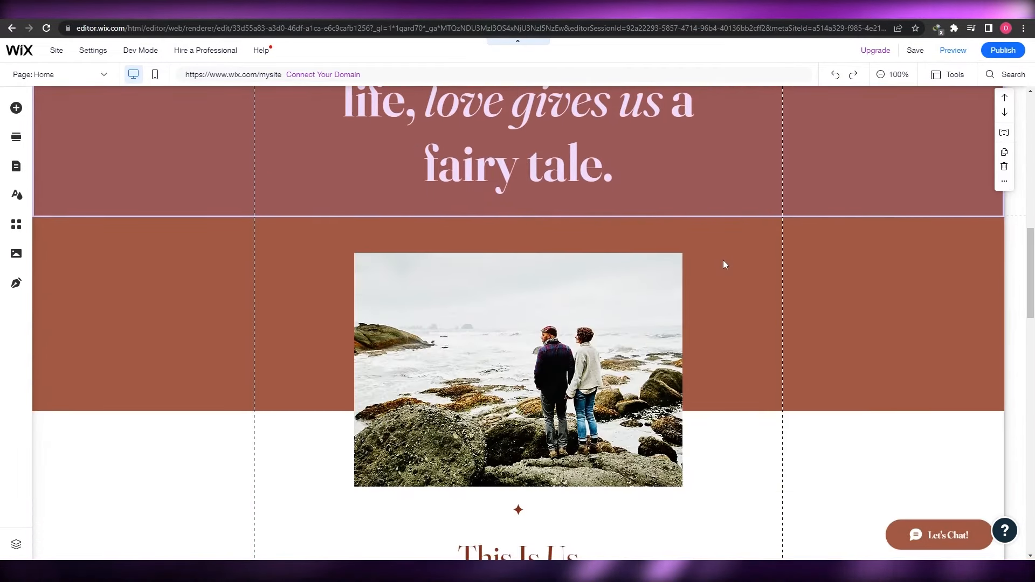
scroll(724, 261, "up", 11)
scroll(858, 360, "down", 11)
scroll(858, 360, "up", 2)
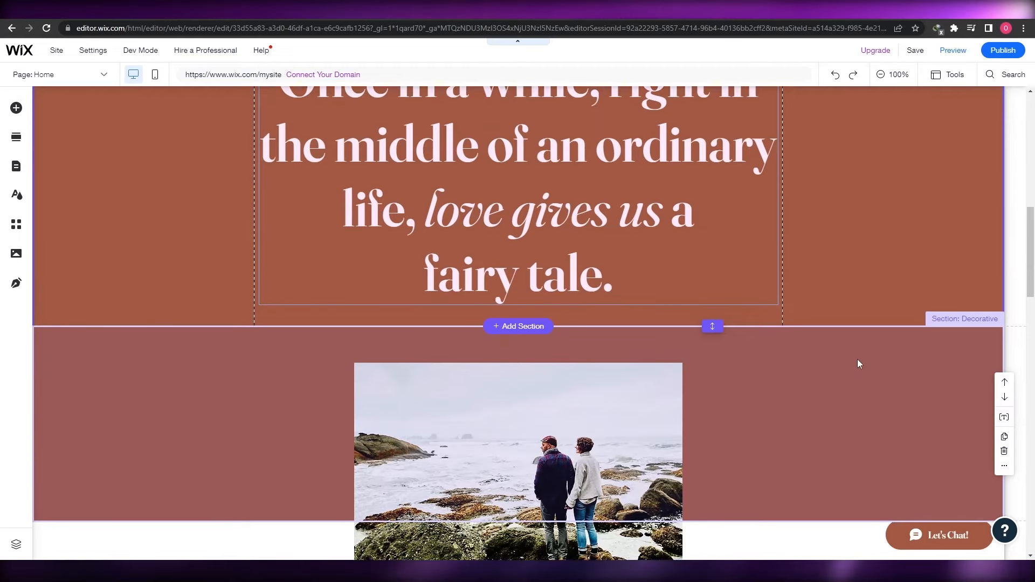
scroll(859, 364, "up", 2)
scroll(859, 364, "down", 10)
scroll(859, 364, "up", 4)
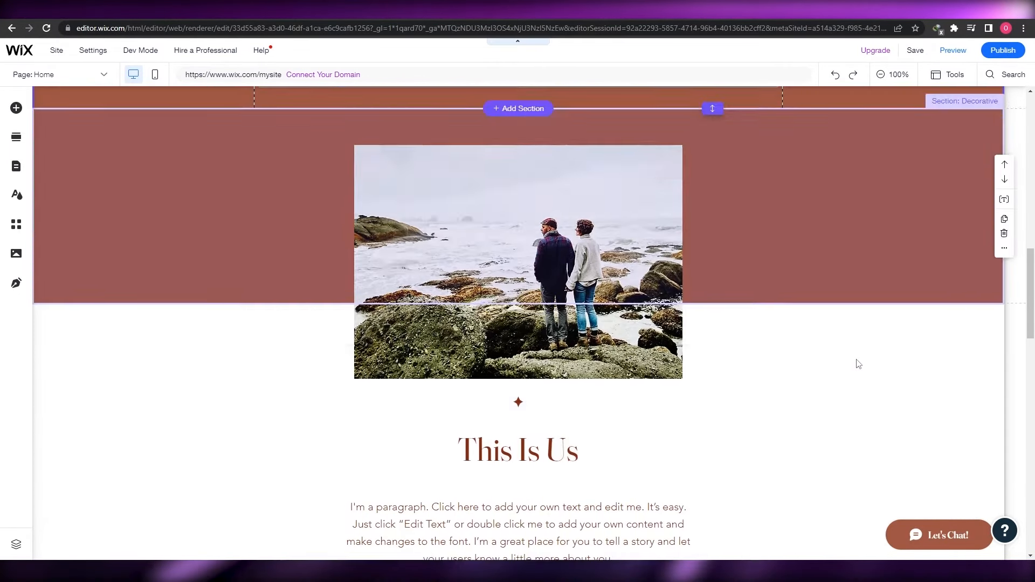
scroll(858, 364, "up", 5)
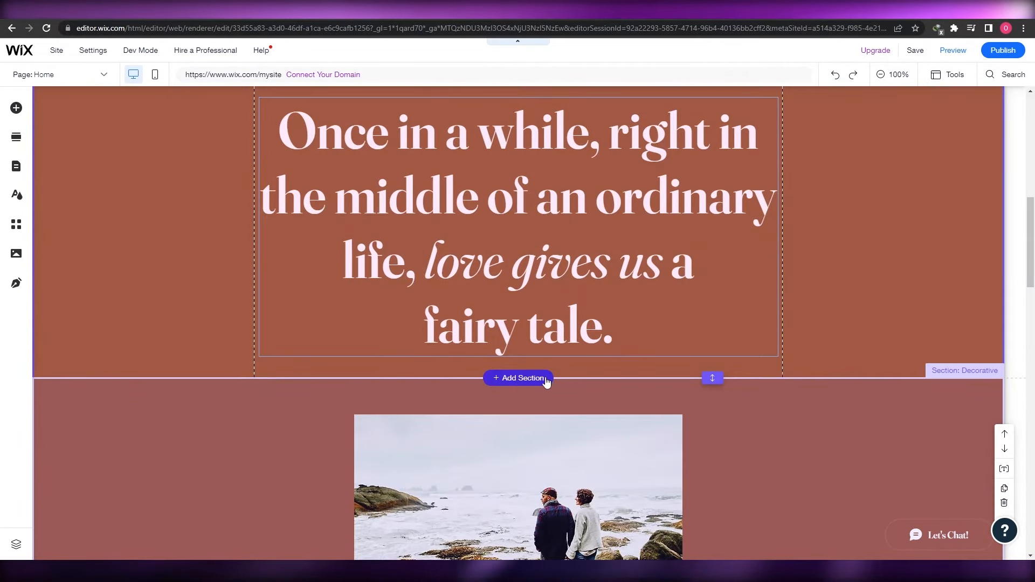
scroll(824, 444, "down", 4)
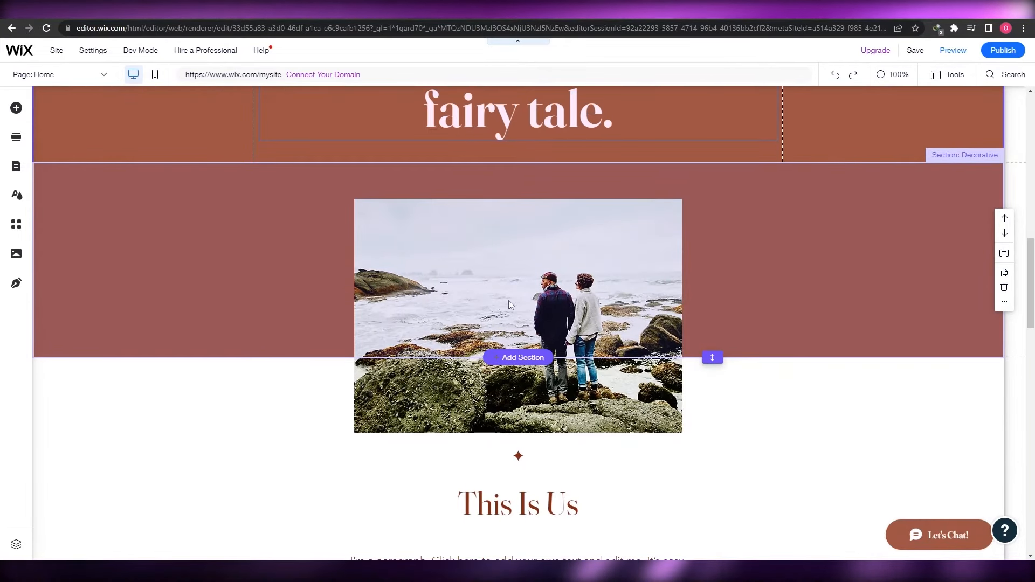
Step: View the options for connecting a custom domain to the site, then close them
scroll(509, 302, "up", 5)
scroll(509, 299, "up", 4)
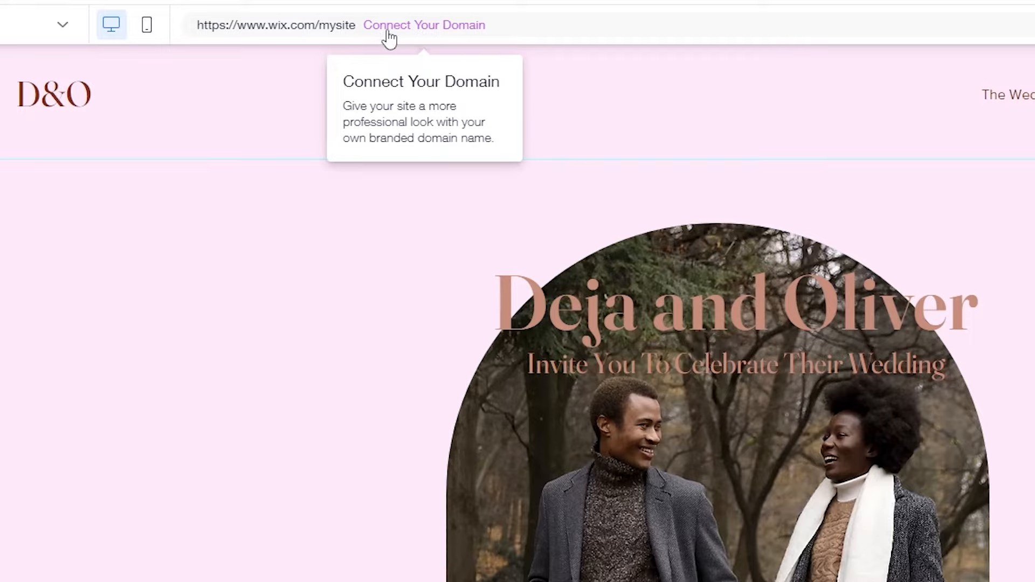
left_click(452, 37)
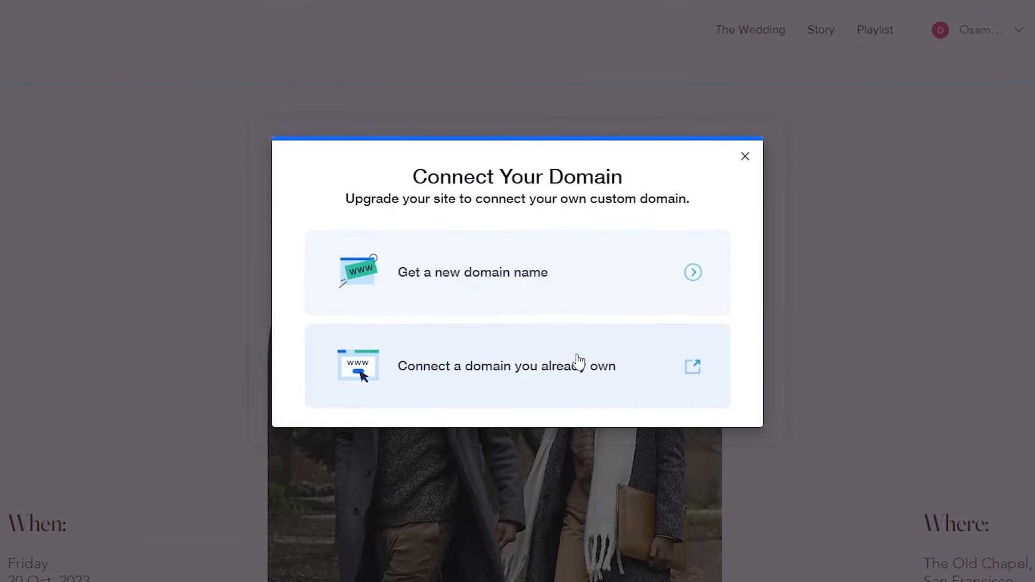
left_click(743, 159)
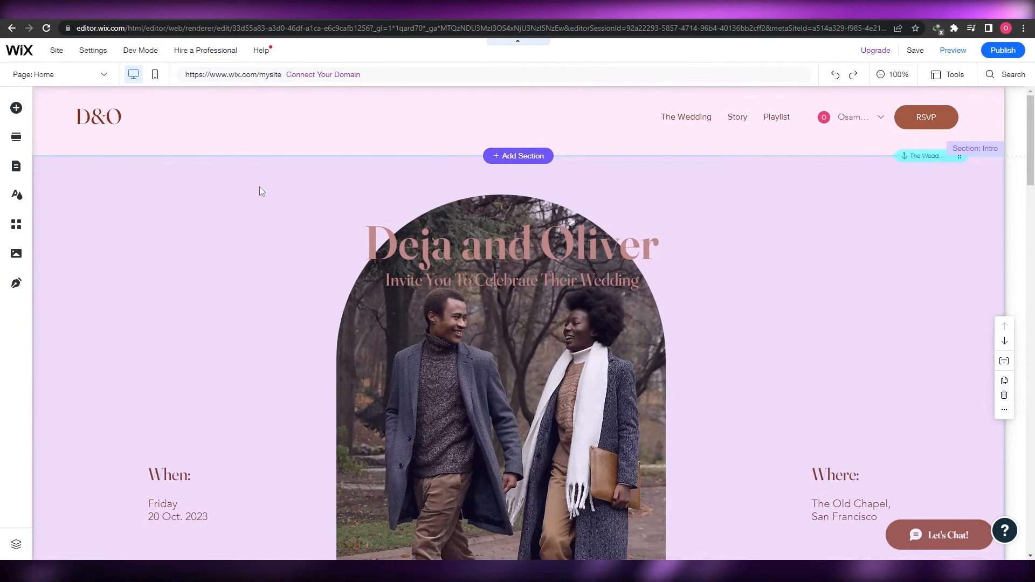
scroll(203, 153, "down", 1)
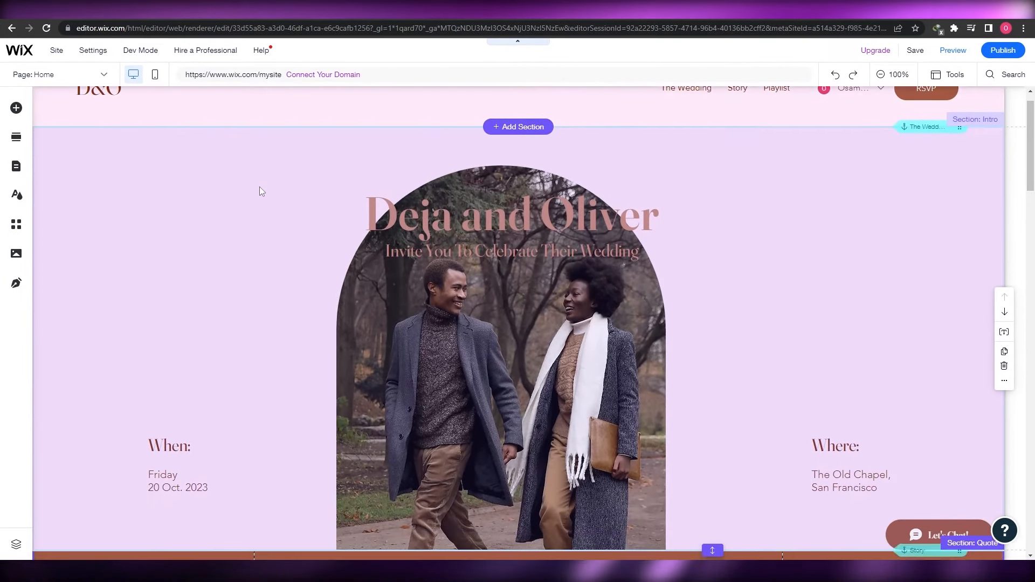
scroll(260, 191, "down", 2)
scroll(260, 191, "up", 3)
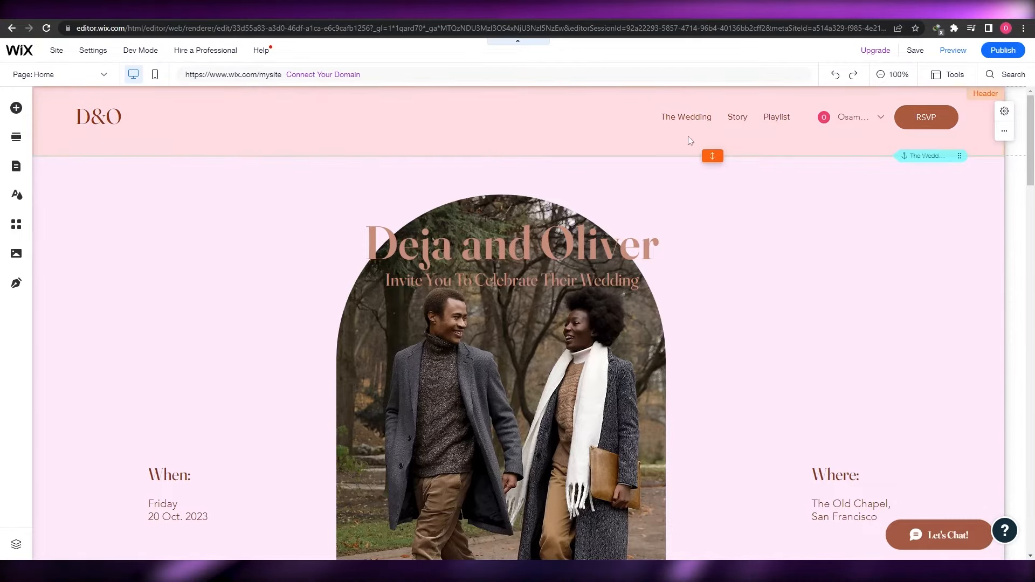
scroll(709, 196, "down", 2)
scroll(672, 195, "up", 2)
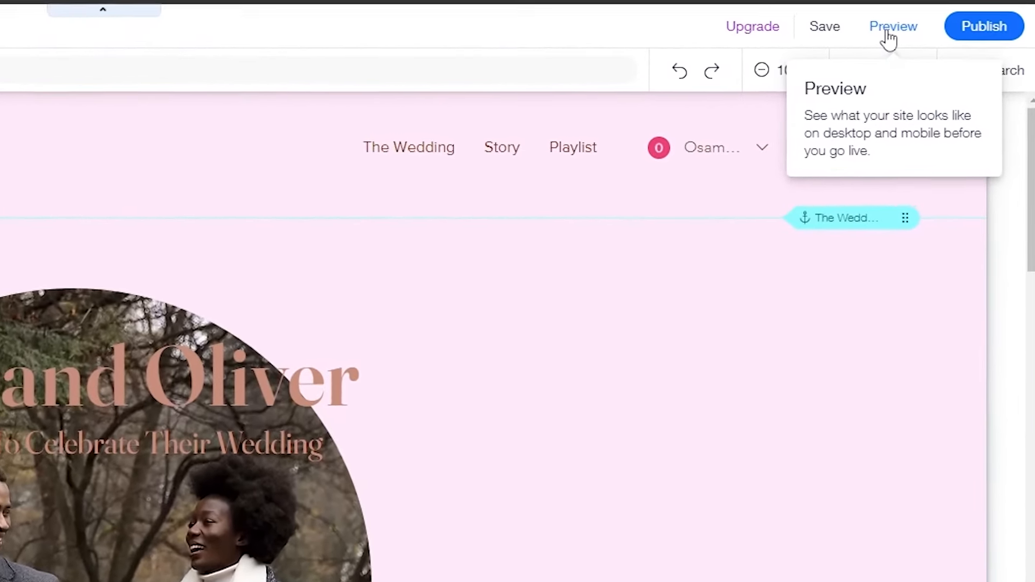
Step: Preview the site and look through the home page from the header to the music playlist section
left_click(886, 31)
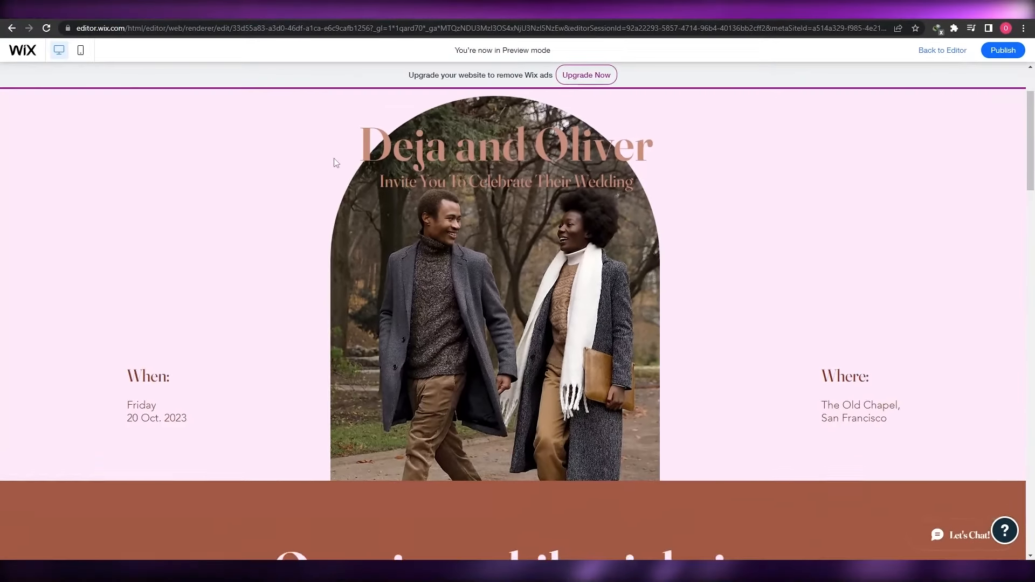
scroll(419, 77, "up", 2)
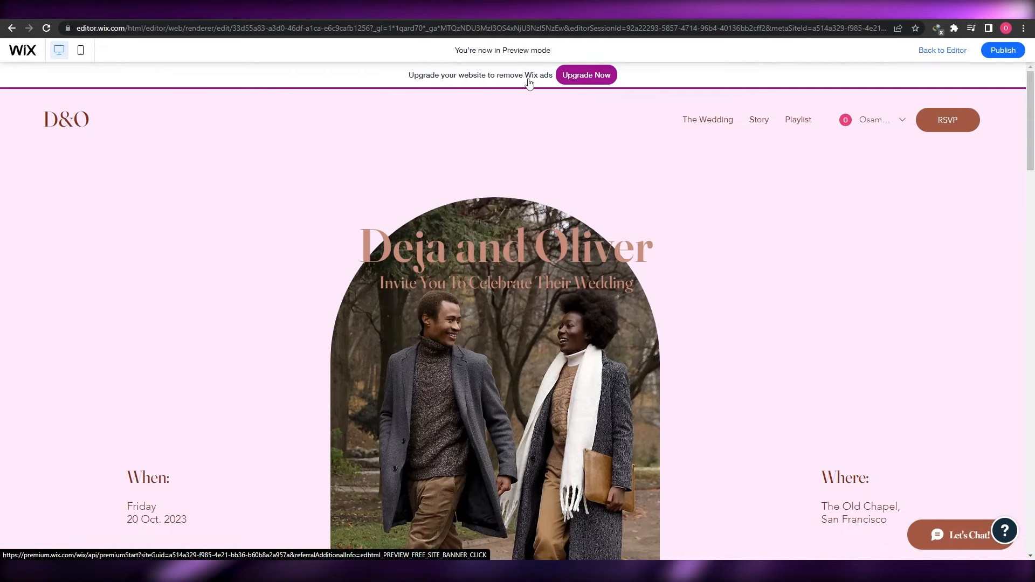
scroll(746, 208, "down", 15)
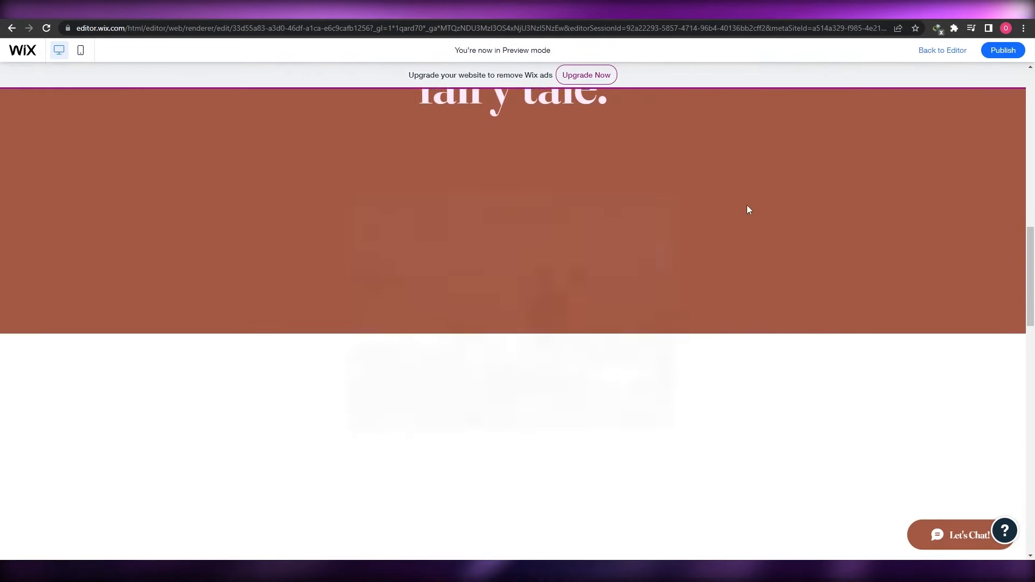
scroll(752, 209, "down", 8)
scroll(752, 209, "up", 8)
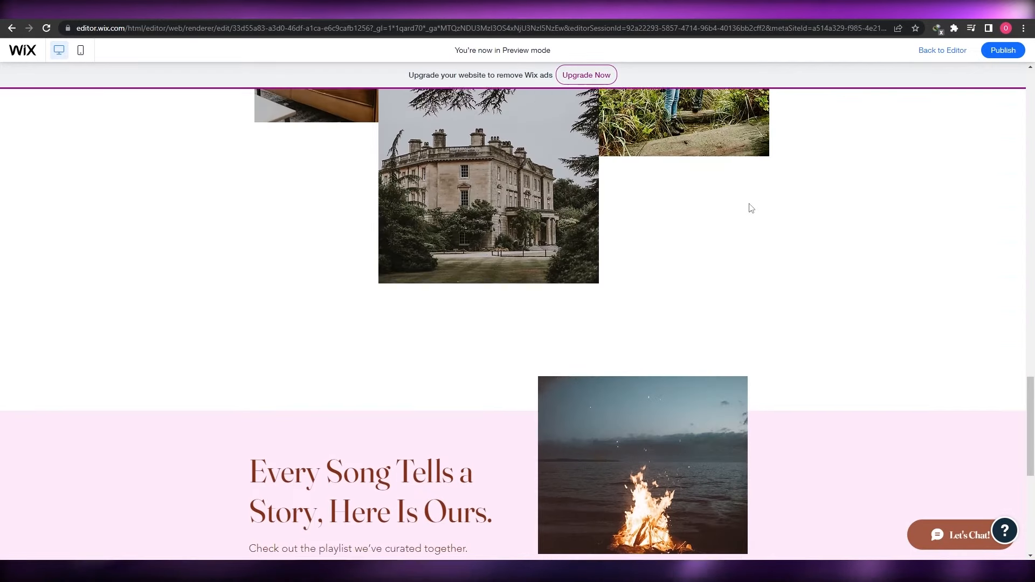
scroll(751, 209, "up", 12)
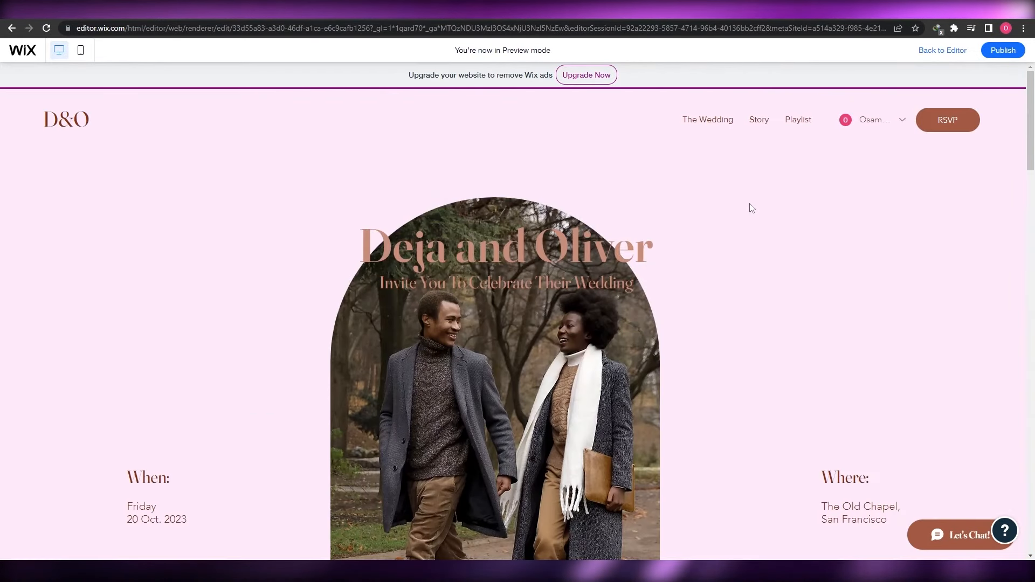
scroll(752, 208, "down", 3)
scroll(752, 208, "up", 3)
scroll(752, 208, "down", 8)
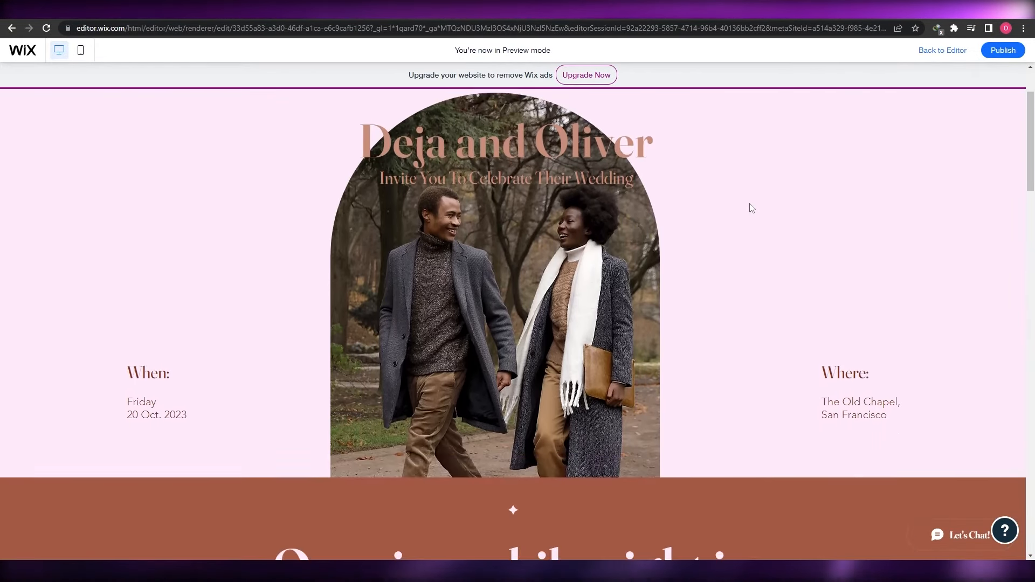
scroll(750, 203, "down", 10)
scroll(750, 204, "up", 14)
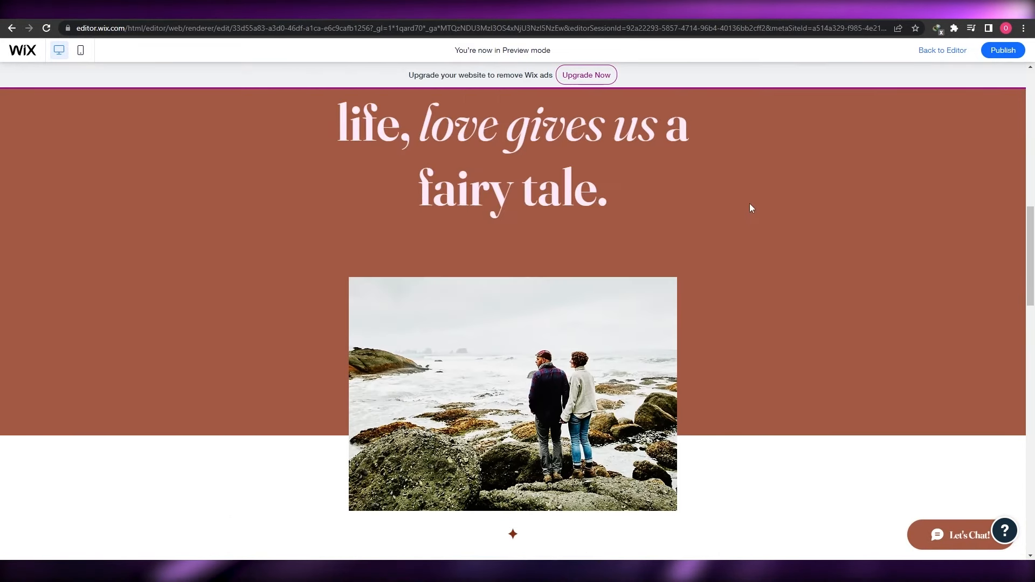
scroll(753, 208, "up", 5)
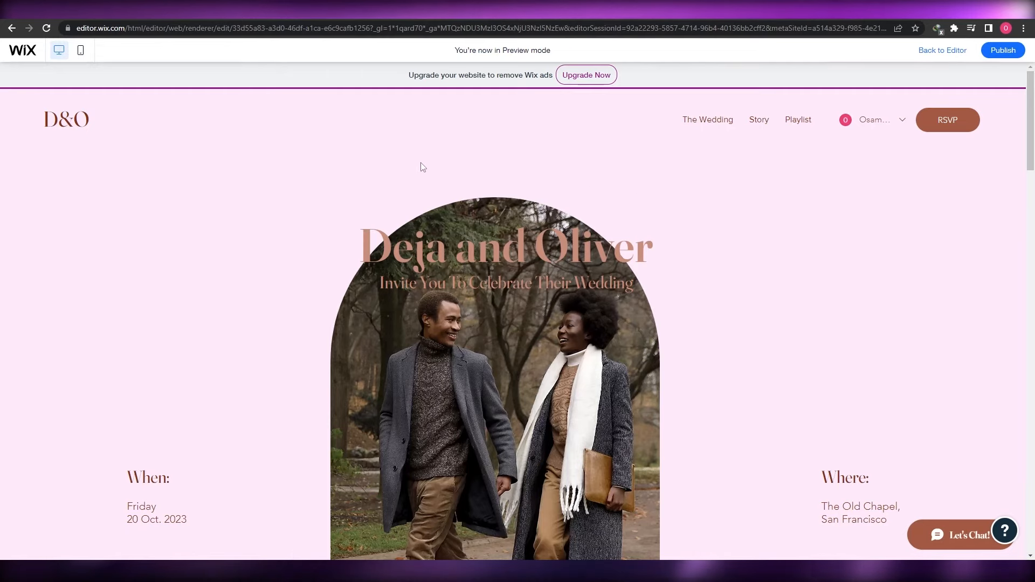
Step: Return from the preview to the editor, publish the site and decline the offer to edit the mobile site
left_click(956, 51)
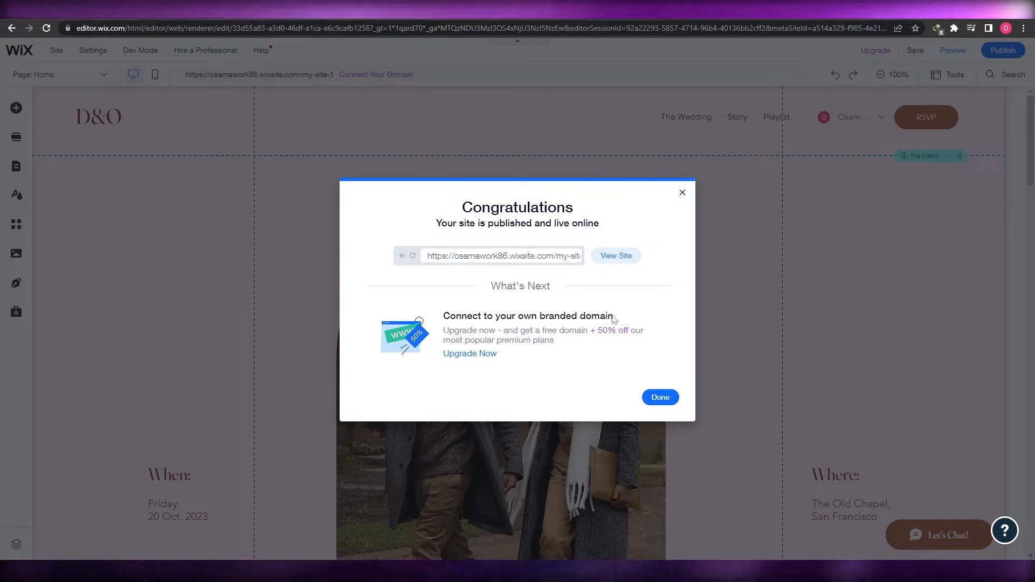
left_click(655, 399)
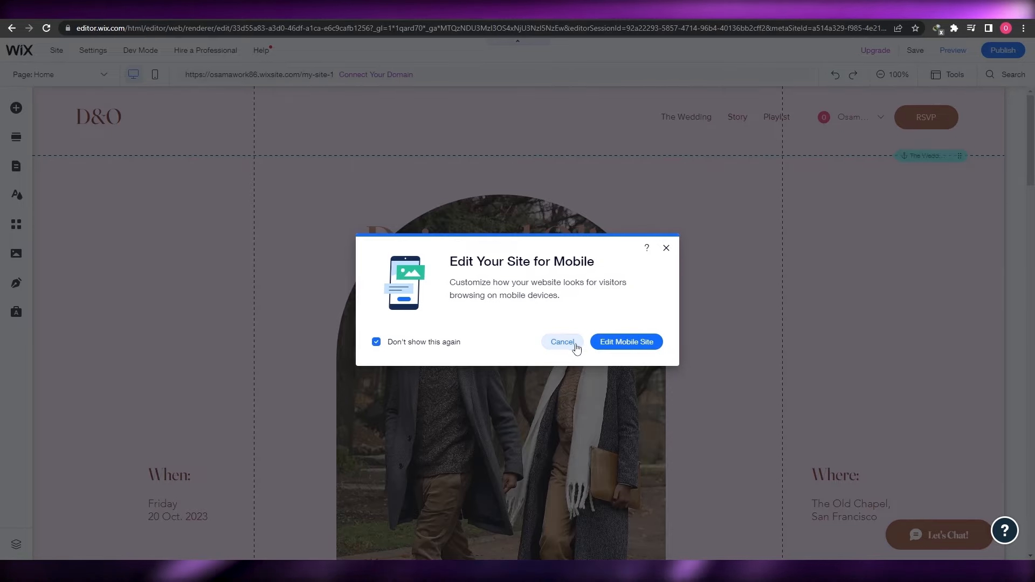
left_click(559, 343)
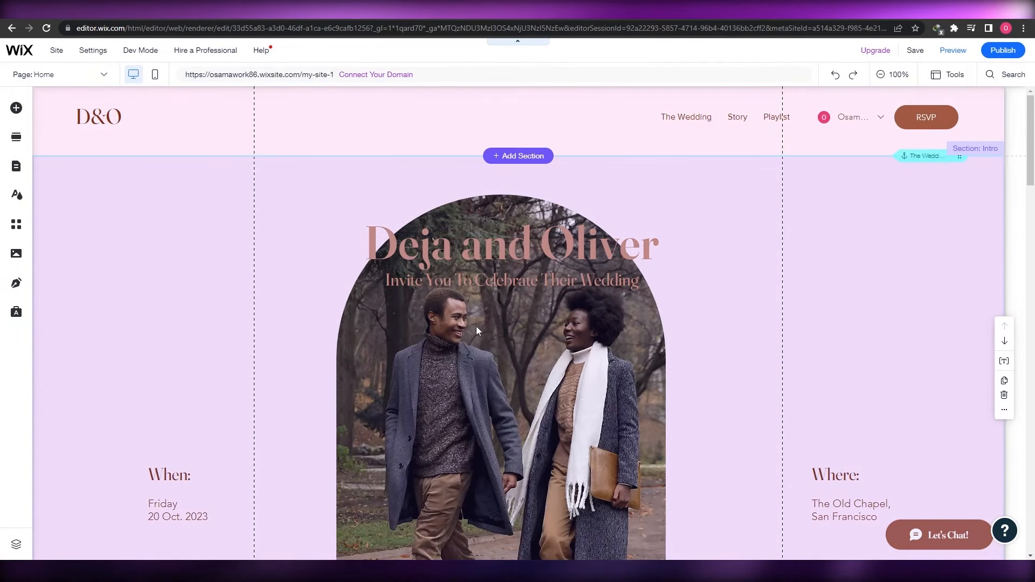
scroll(390, 330, "down", 1)
scroll(328, 350, "up", 1)
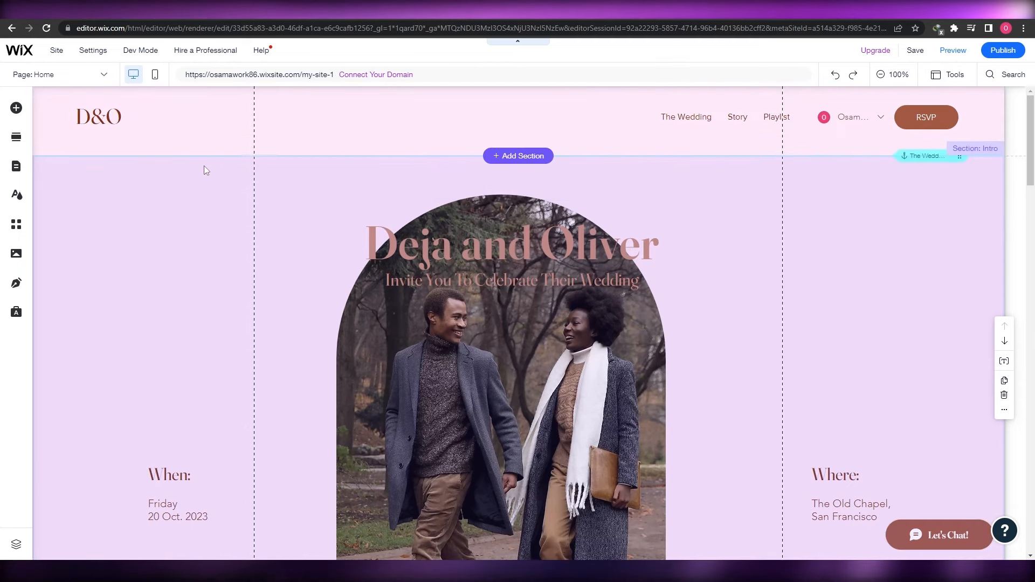